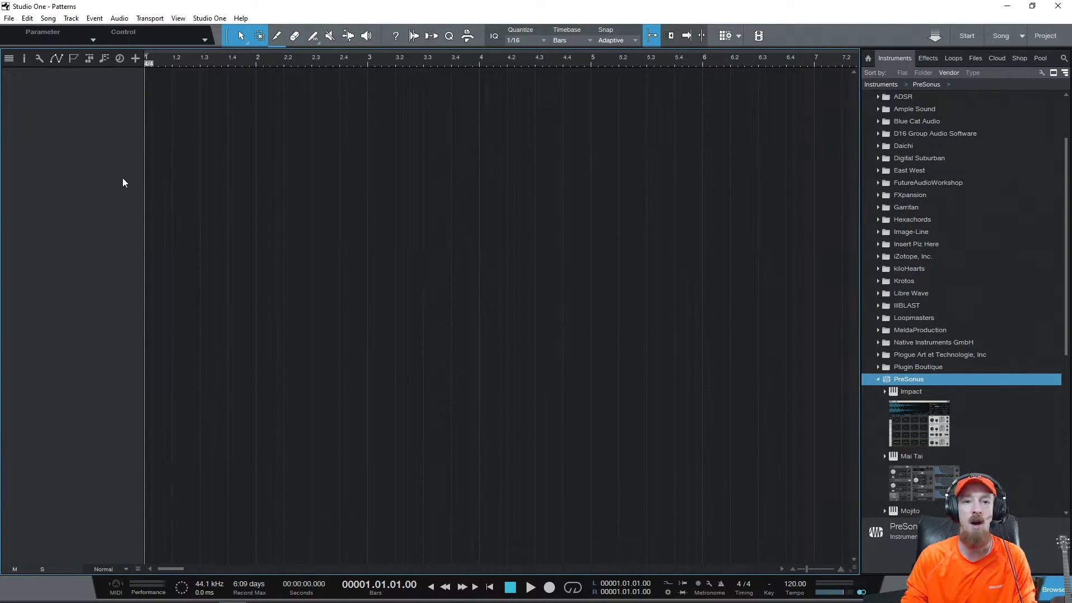
# Add Impact XT as a new instrument track and insert a pattern event on it.
pyautogui.moveTo(939, 437); pyautogui.dragTo(70, 118)
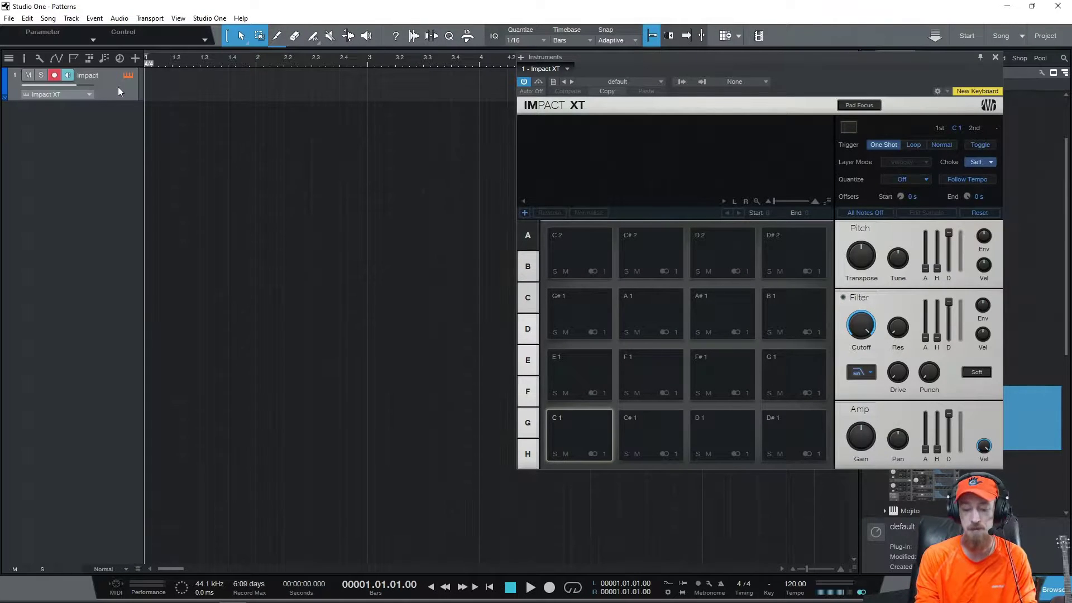
pyautogui.hotkey('ctrl', 'shift', 'p')
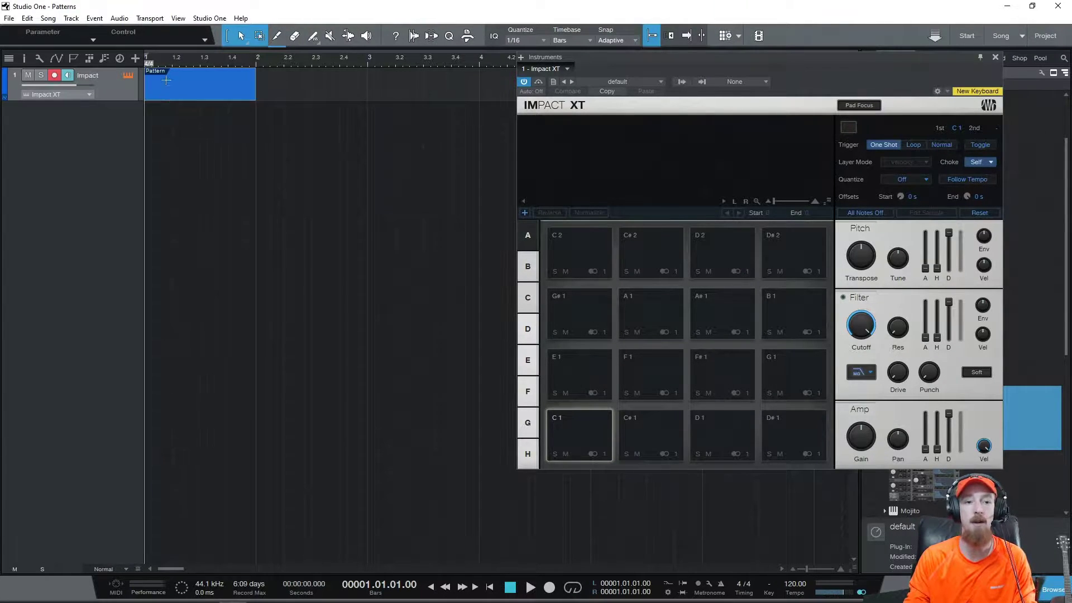
# Insert a one-bar pattern event at bar 1 and open it in the pattern editor.
pyautogui.click(95, 19)
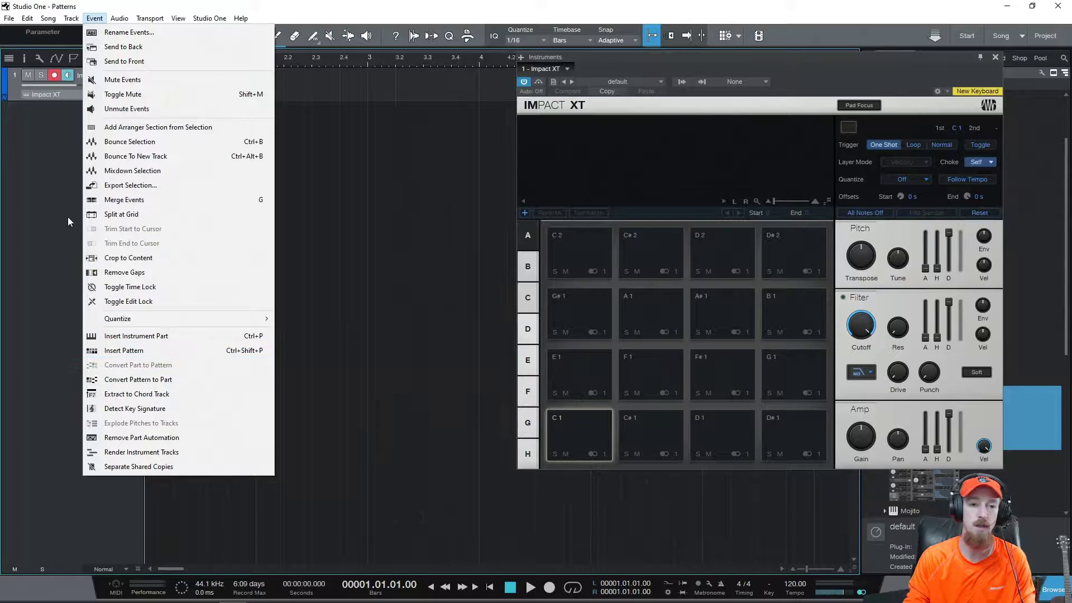
pyautogui.hotkey('ctrl', 'shift', 'p')
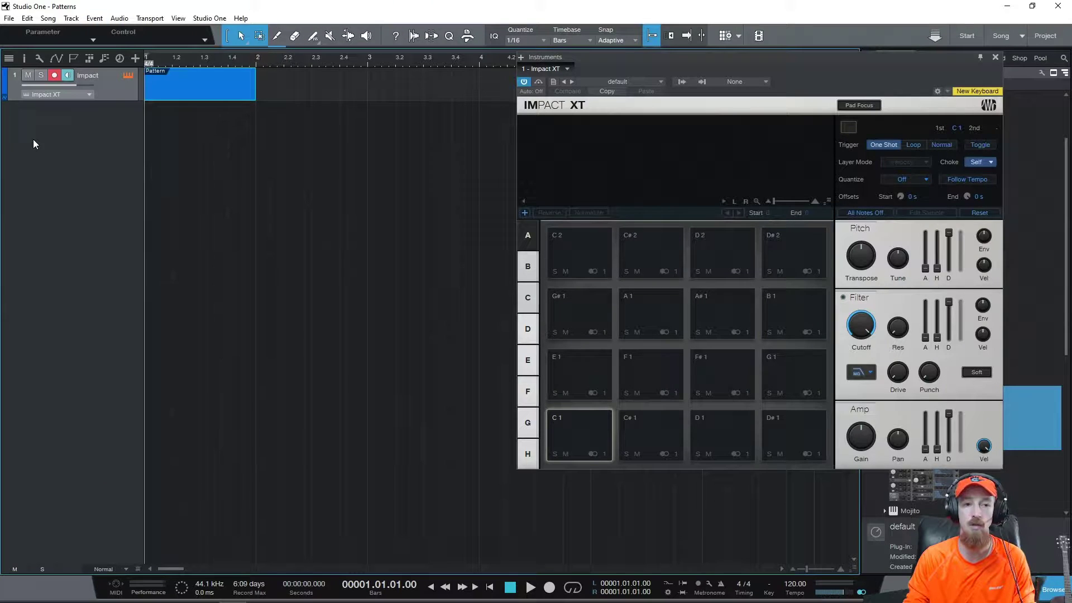
pyautogui.doubleClick(181, 91)
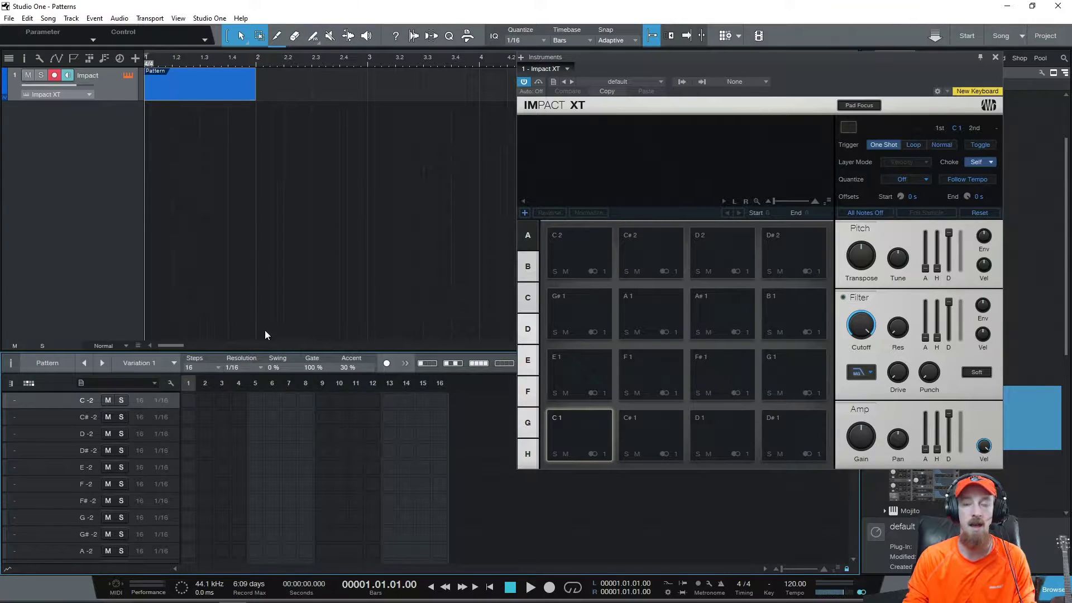
# Load the City Kit preset into Impact XT.
pyautogui.moveTo(715, 67); pyautogui.dragTo(695, 58)
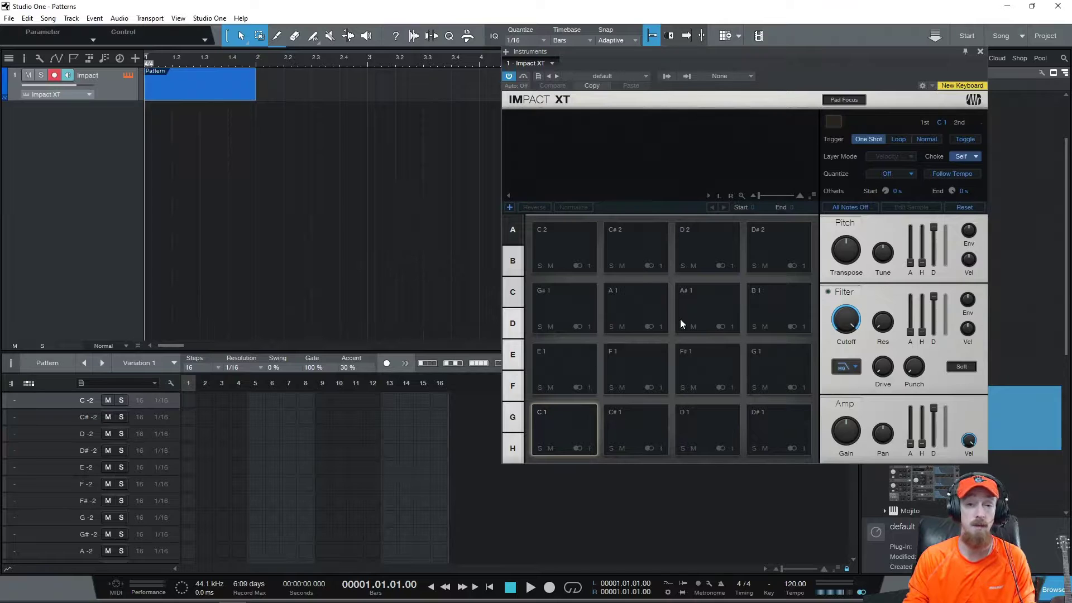
pyautogui.click(629, 76)
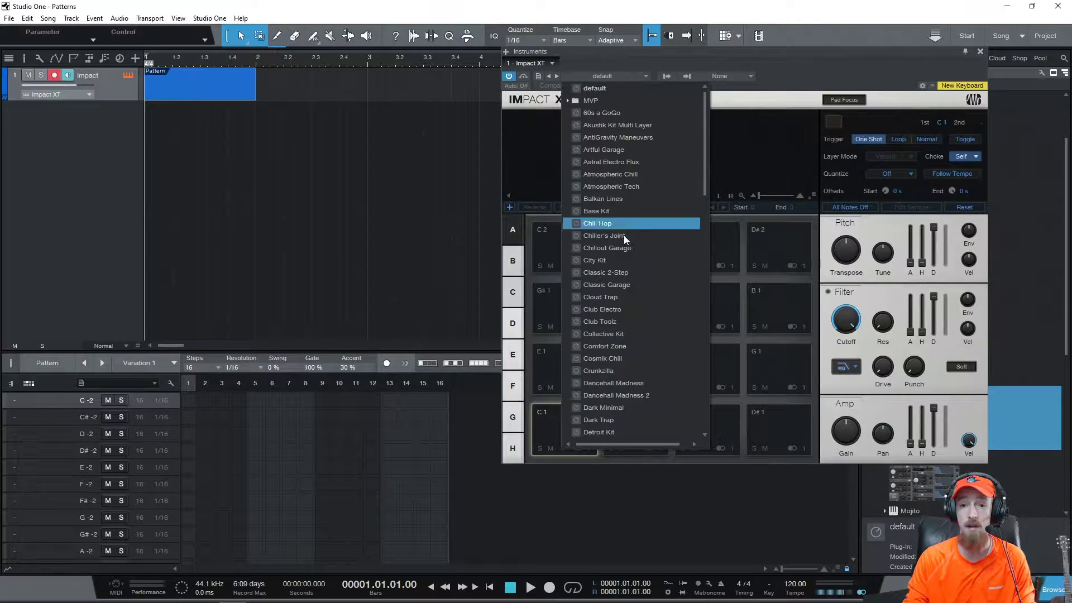
pyautogui.click(616, 258)
pyautogui.click(621, 78)
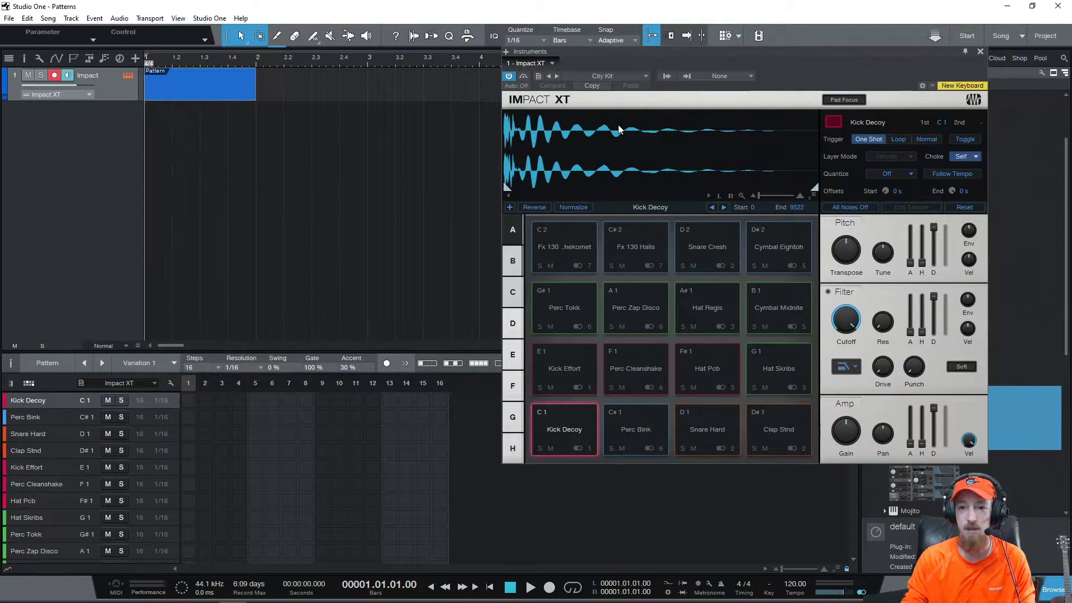
# Place Kick Decoy hits on steps 1, 7, 11, 12 and Snare Hard on steps 5, 9.
pyautogui.moveTo(675, 49); pyautogui.dragTo(704, 49)
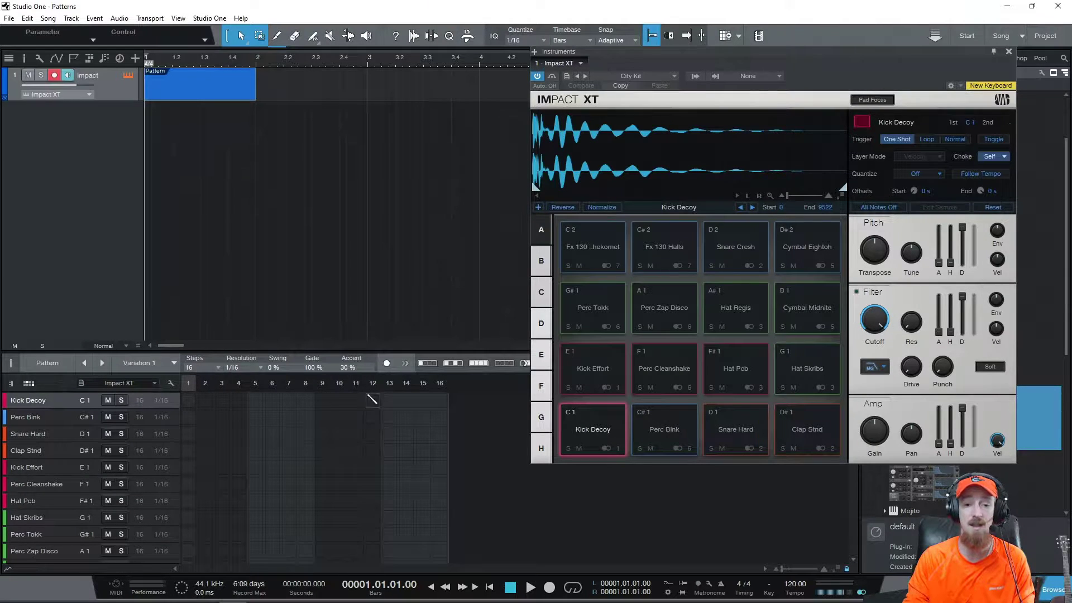
pyautogui.click(189, 401)
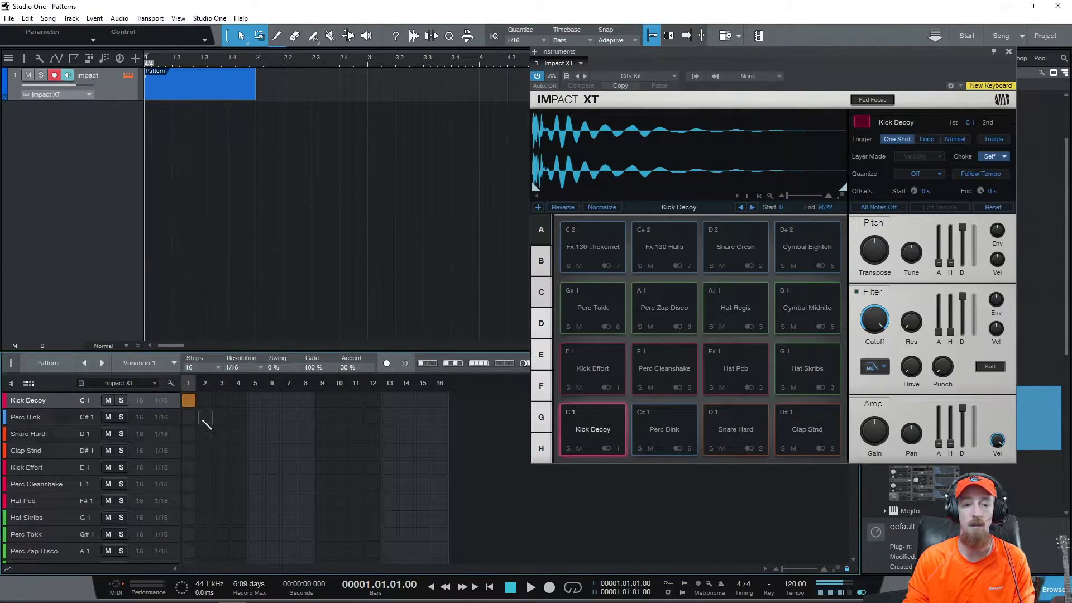
pyautogui.click(289, 402)
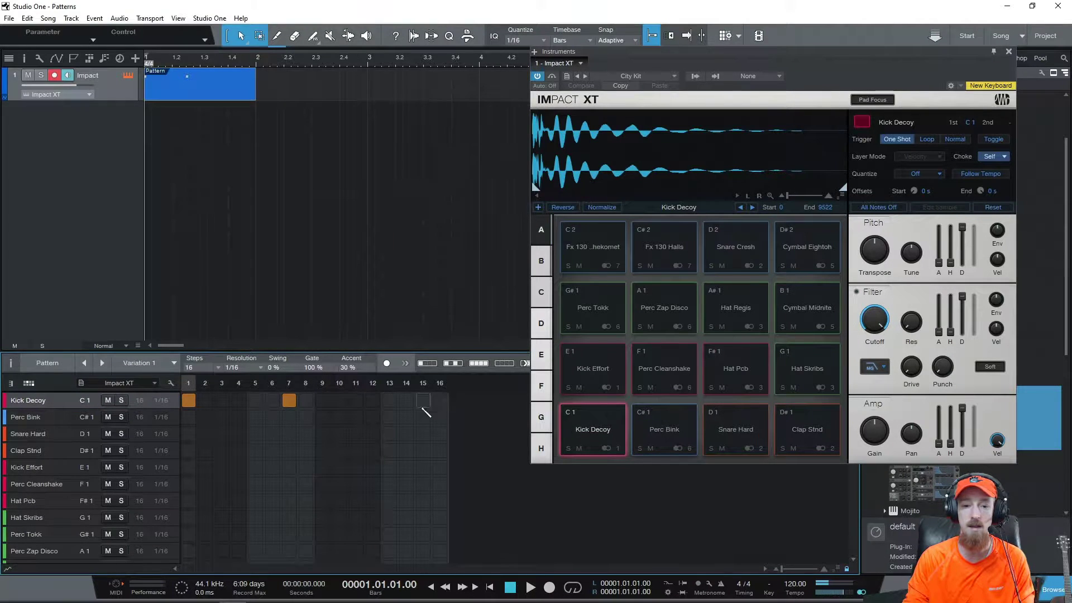
pyautogui.click(355, 400)
pyautogui.click(372, 400)
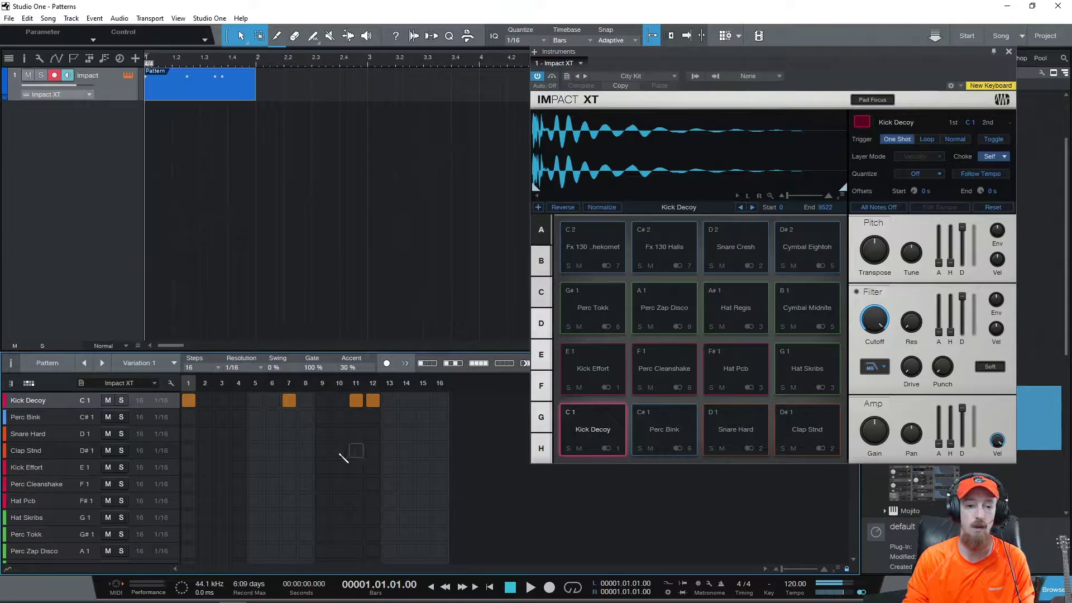
pyautogui.click(255, 434)
pyautogui.click(323, 434)
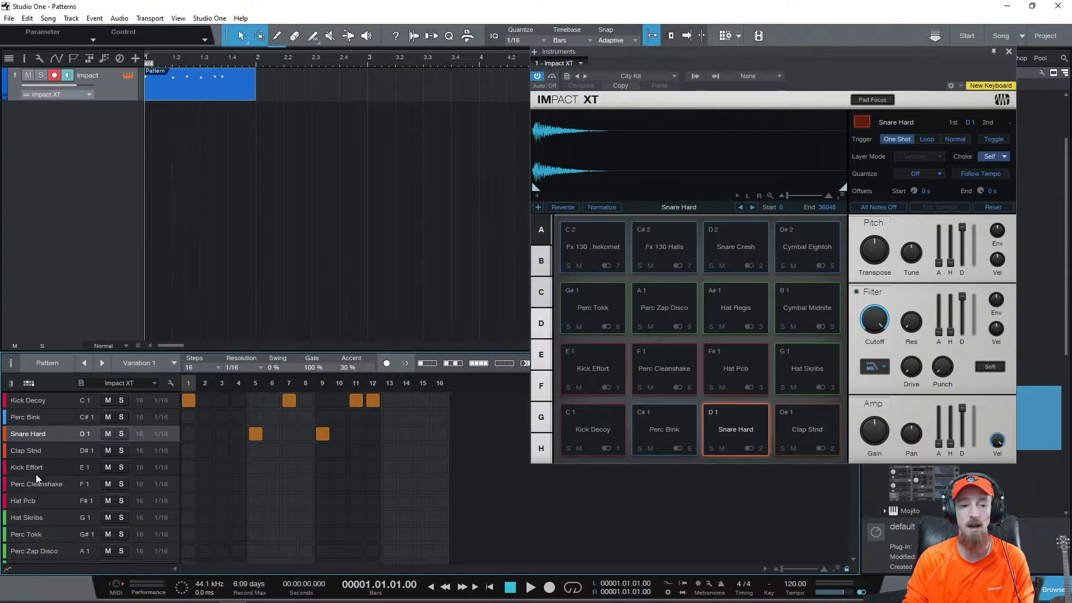
# Select the Hat Pcb row for programming.
pyautogui.click(36, 497)
pyautogui.click(37, 491)
pyautogui.click(38, 498)
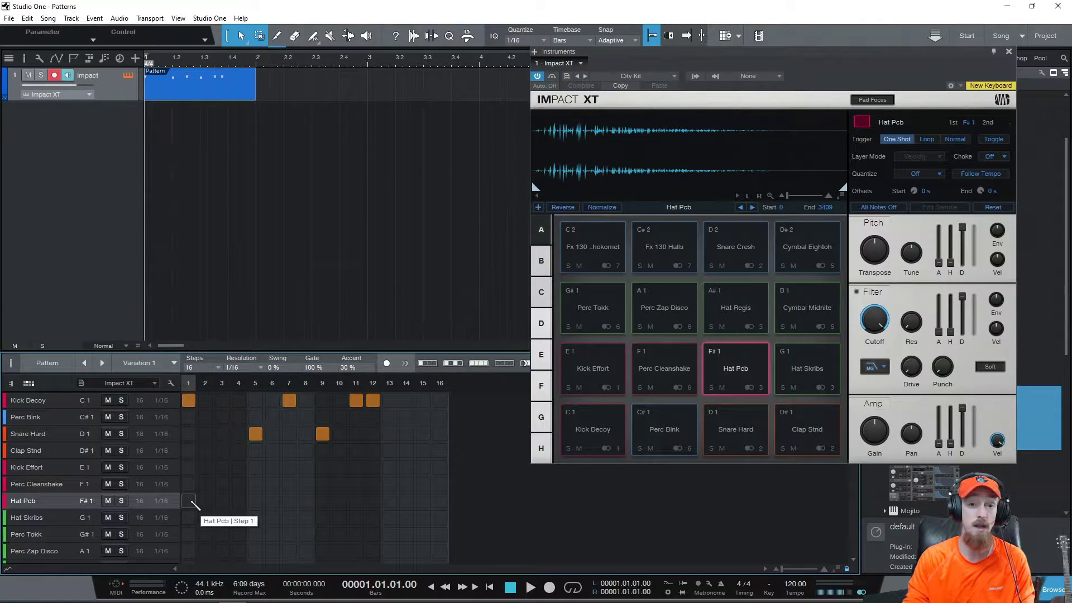
# Fill all 16 Hat Pcb steps, close the Impact XT window, and play the pattern.
pyautogui.moveTo(191, 502)
pyautogui.mouseDown()
pyautogui.moveTo(442, 499)
pyautogui.moveTo(198, 497)
pyautogui.mouseUp()
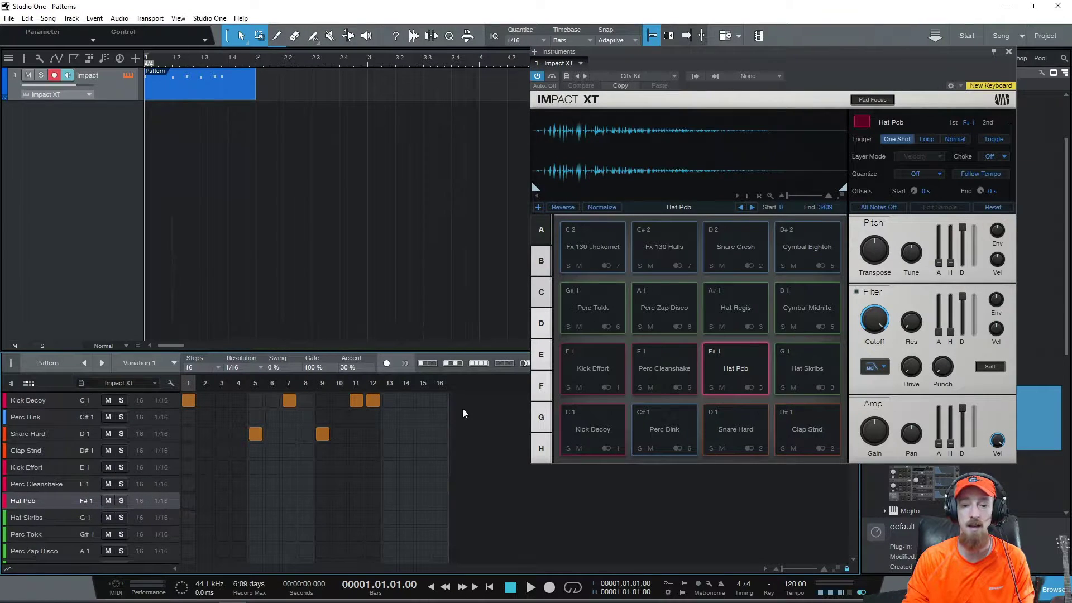
pyautogui.press('F11')
pyautogui.click(431, 365)
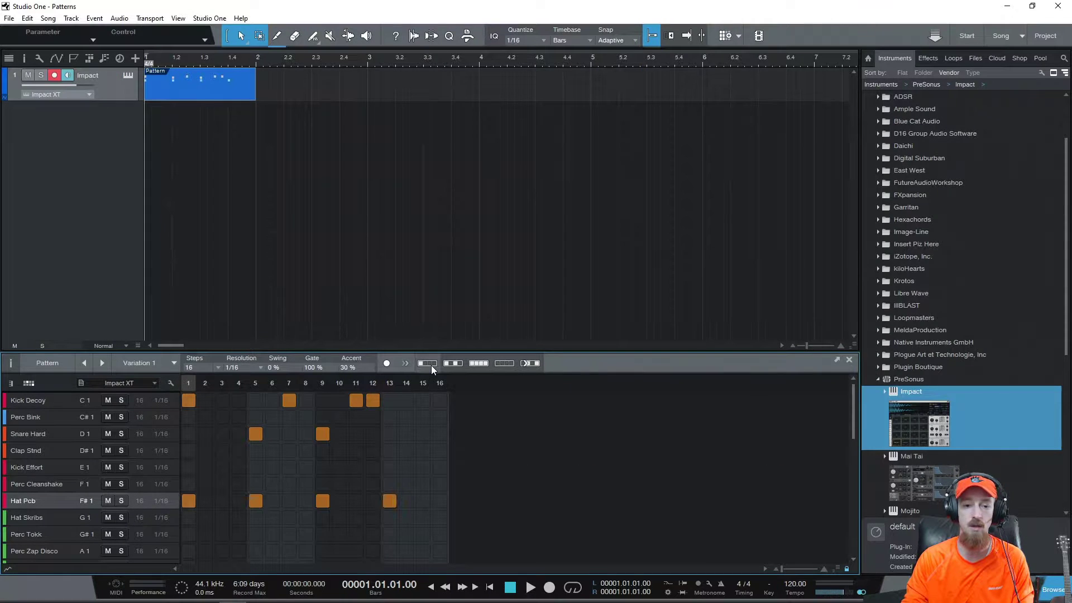
pyautogui.click(452, 365)
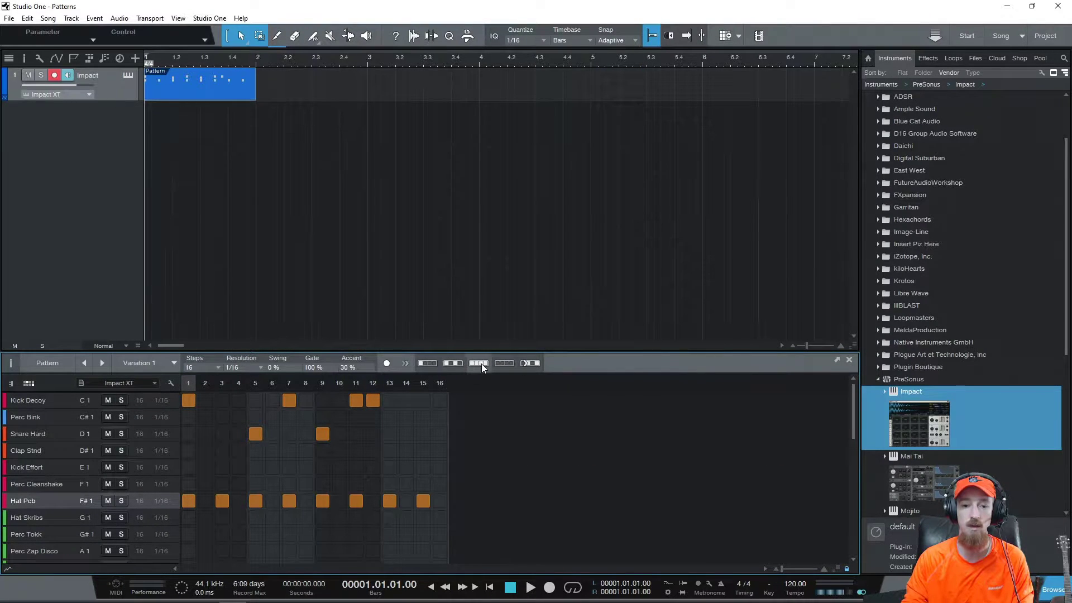
pyautogui.click(480, 363)
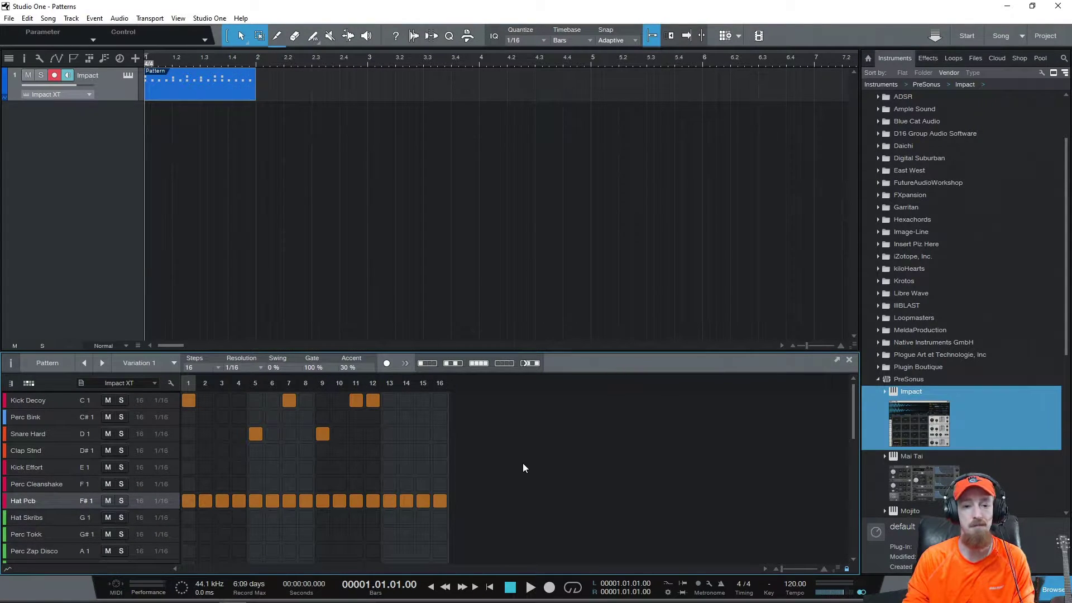
pyautogui.press('space')
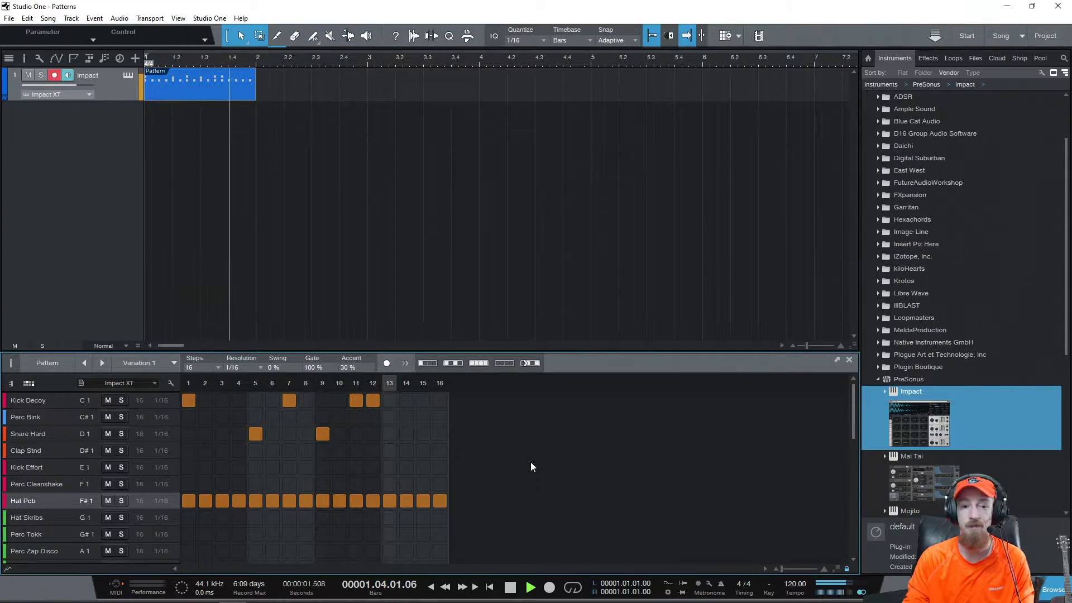
# Rework the groove: kicks on steps 1, 10, 12 and snares on steps 5, 13.
pyautogui.press('space')
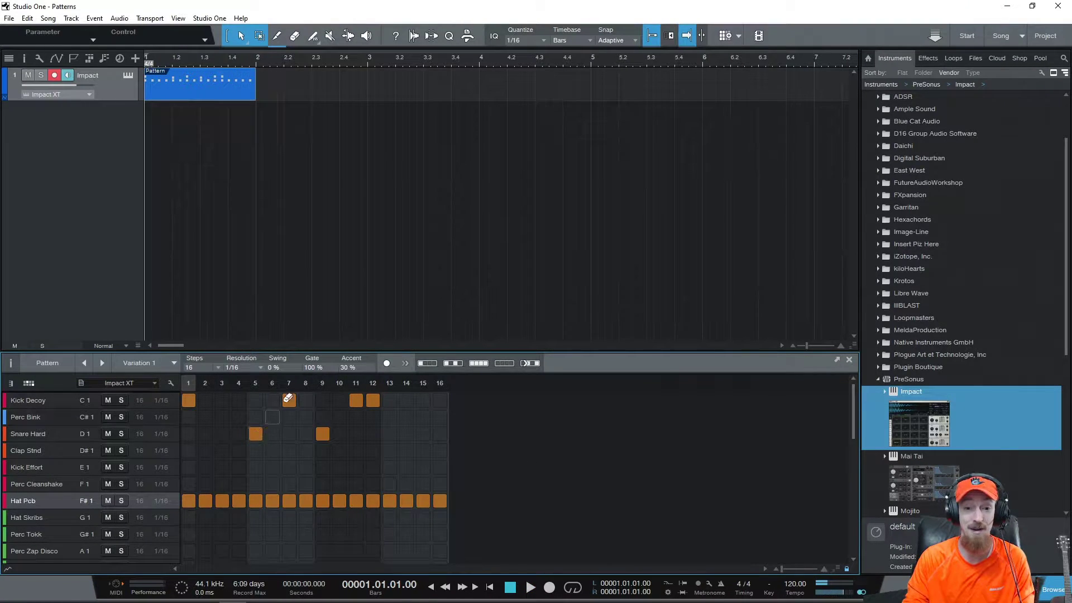
pyautogui.click(288, 399)
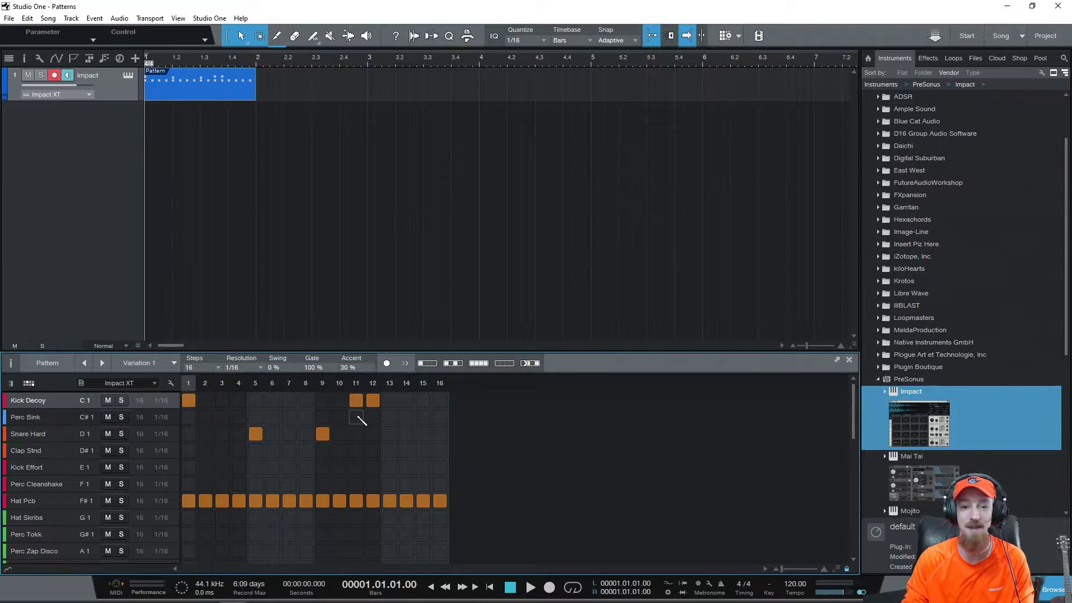
pyautogui.click(322, 433)
pyautogui.click(390, 433)
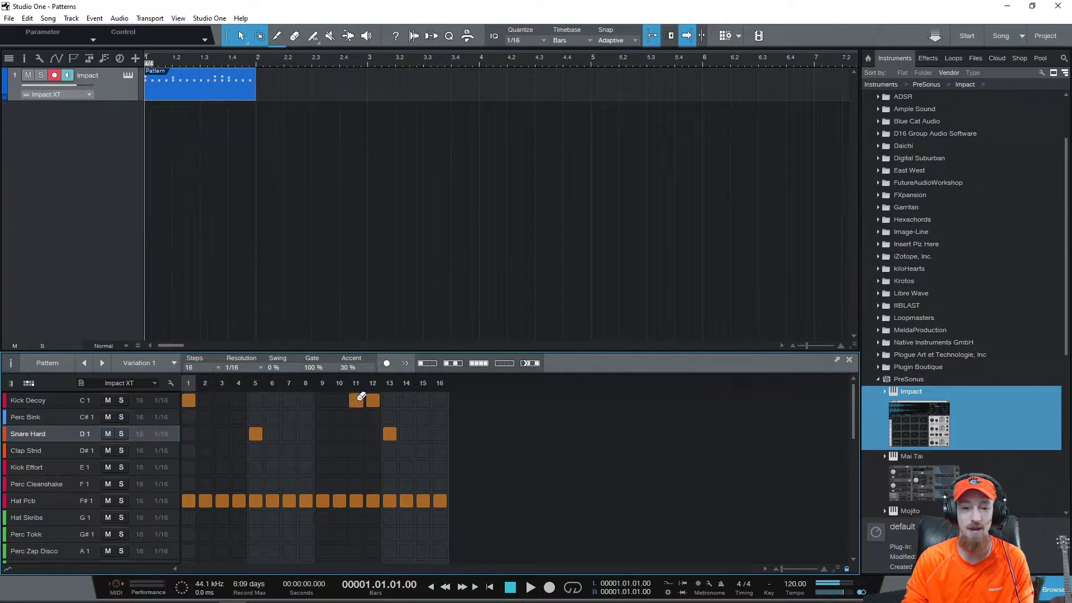
pyautogui.press('space')
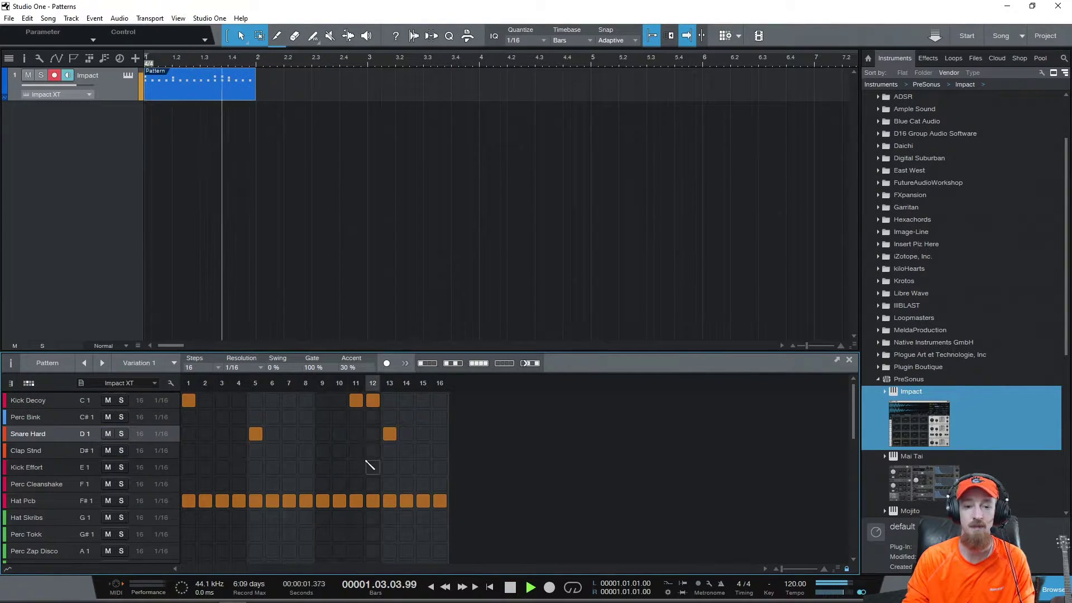
pyautogui.moveTo(356, 400); pyautogui.dragTo(339, 400)
pyautogui.press('space')
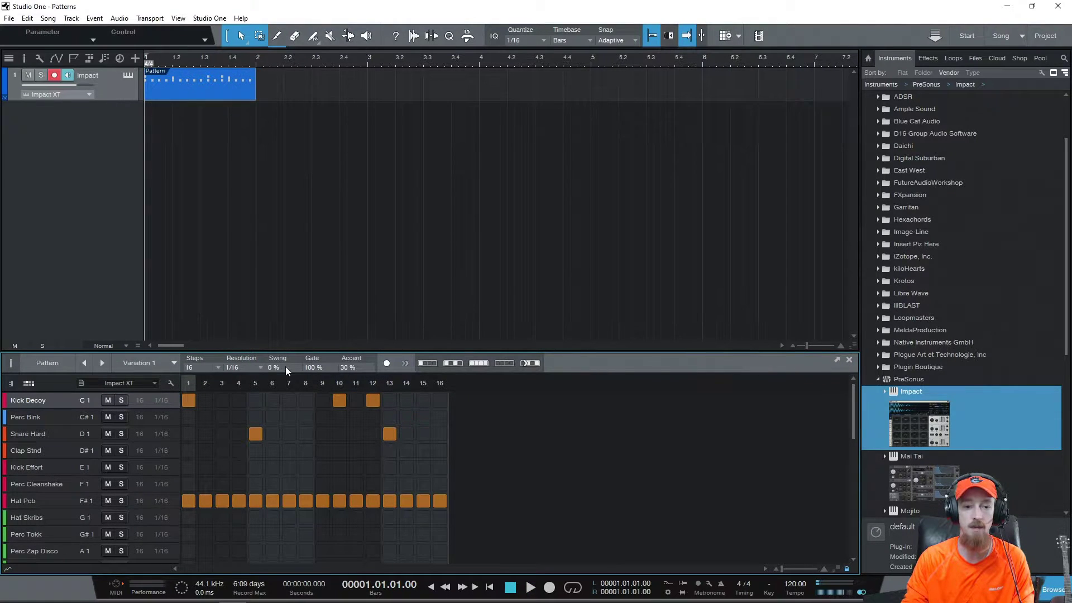
# Set the pattern Swing to 42% and audition it.
pyautogui.moveTo(277, 360); pyautogui.dragTo(280, 347)
pyautogui.press('space')
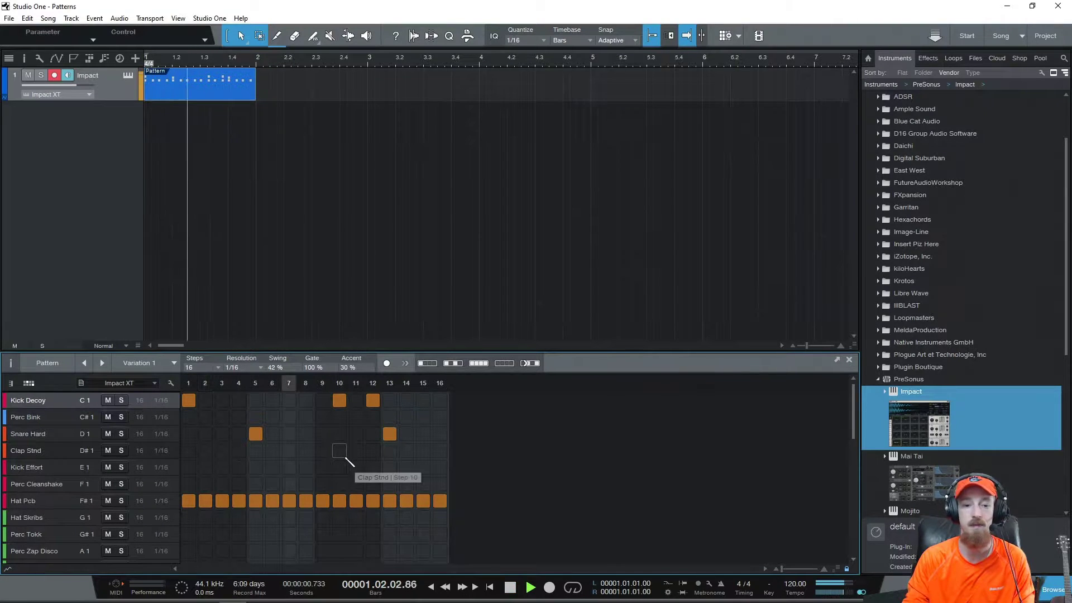
pyautogui.press('space')
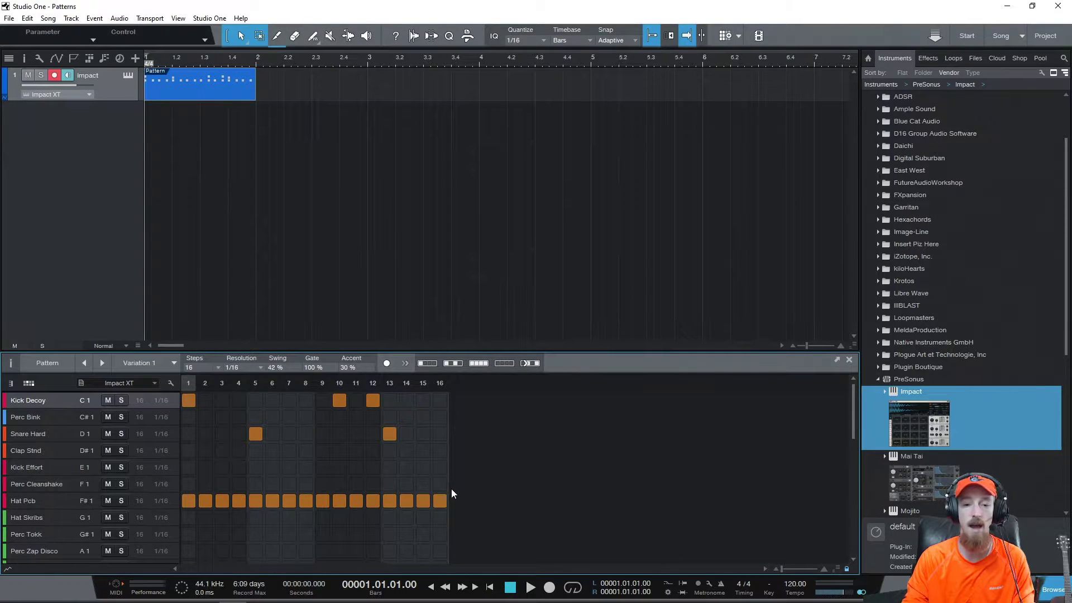
# Accent hi-hat step 15, audition the pattern, and enable step recording.
pyautogui.click(258, 503)
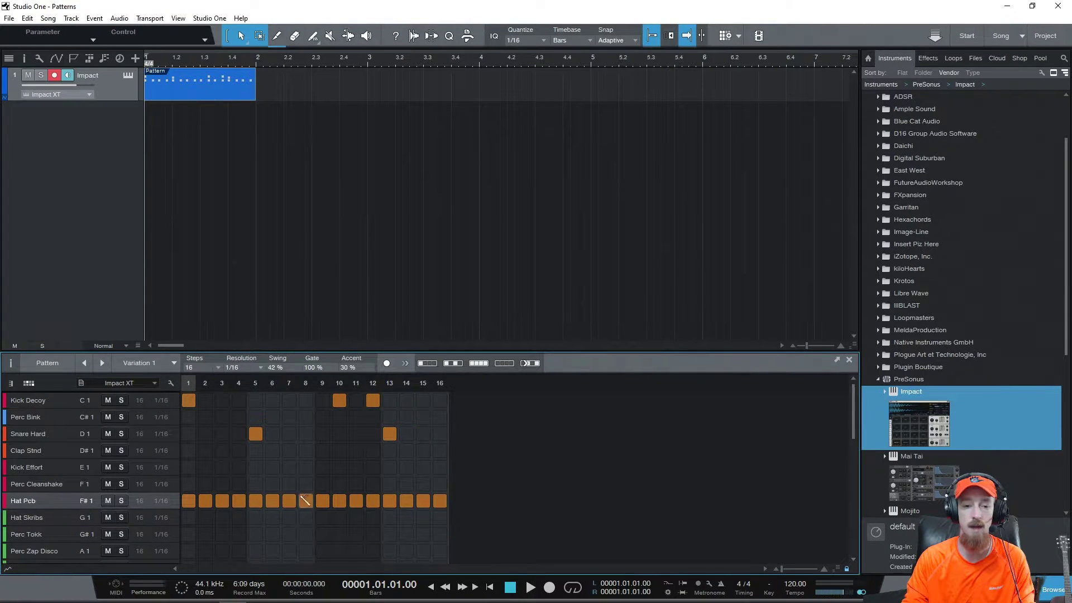
pyautogui.click(423, 501)
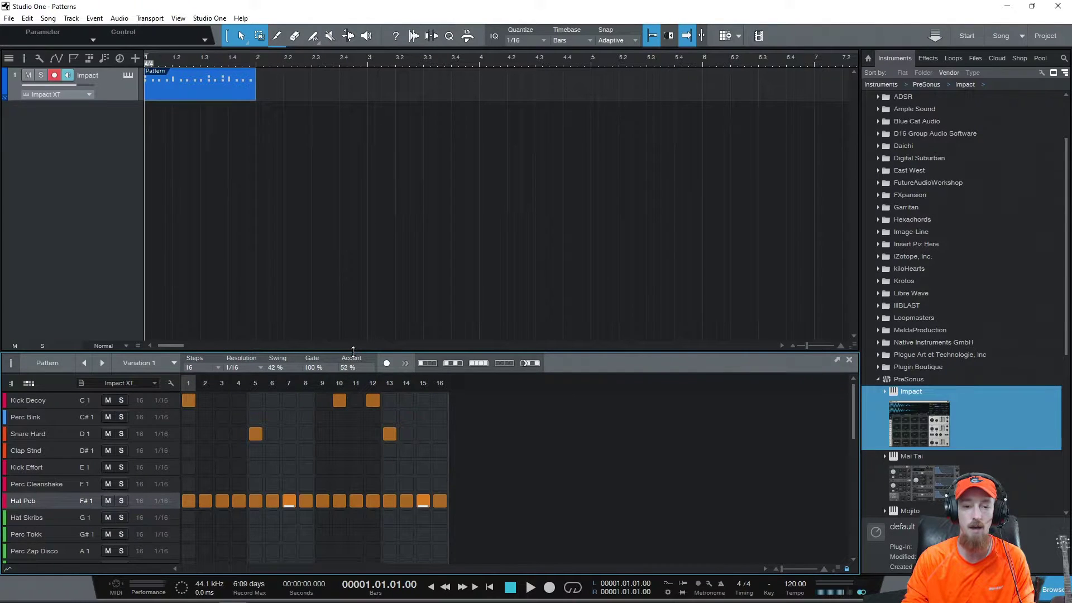
pyautogui.press('space')
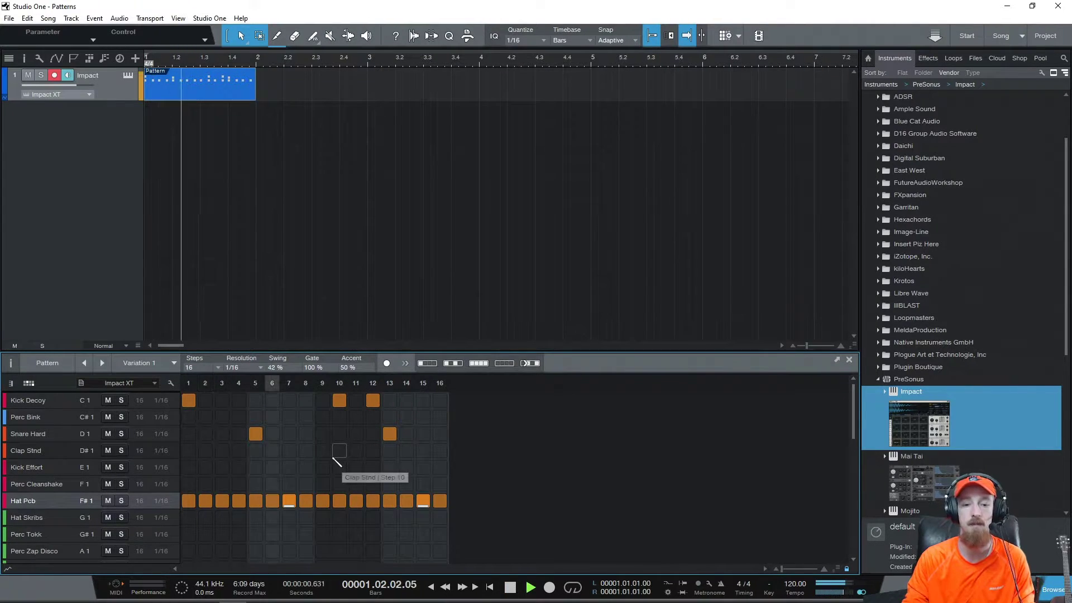
pyautogui.press('space')
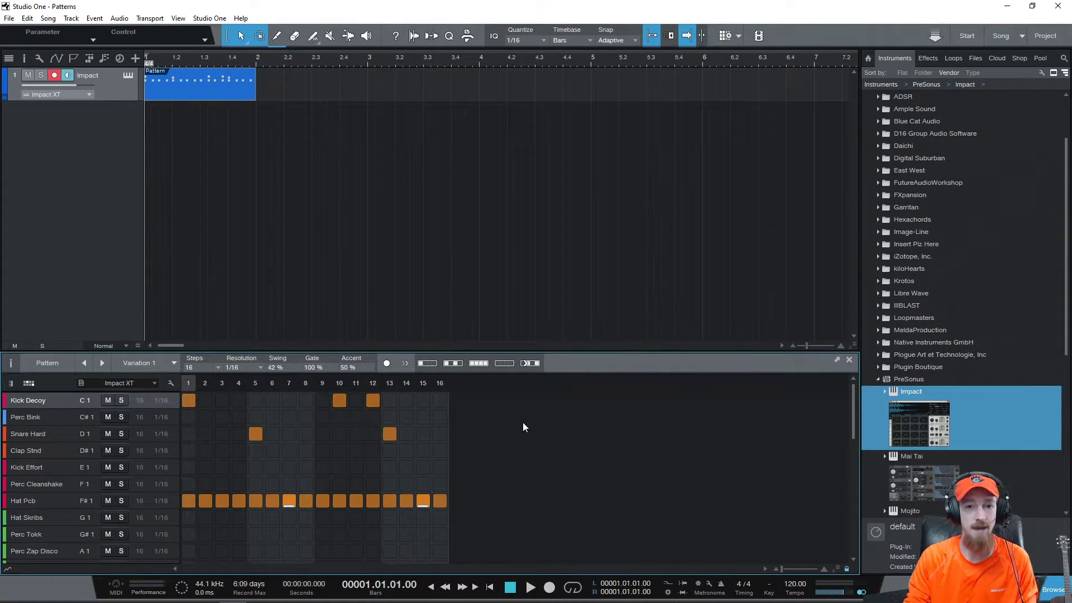
pyautogui.click(386, 363)
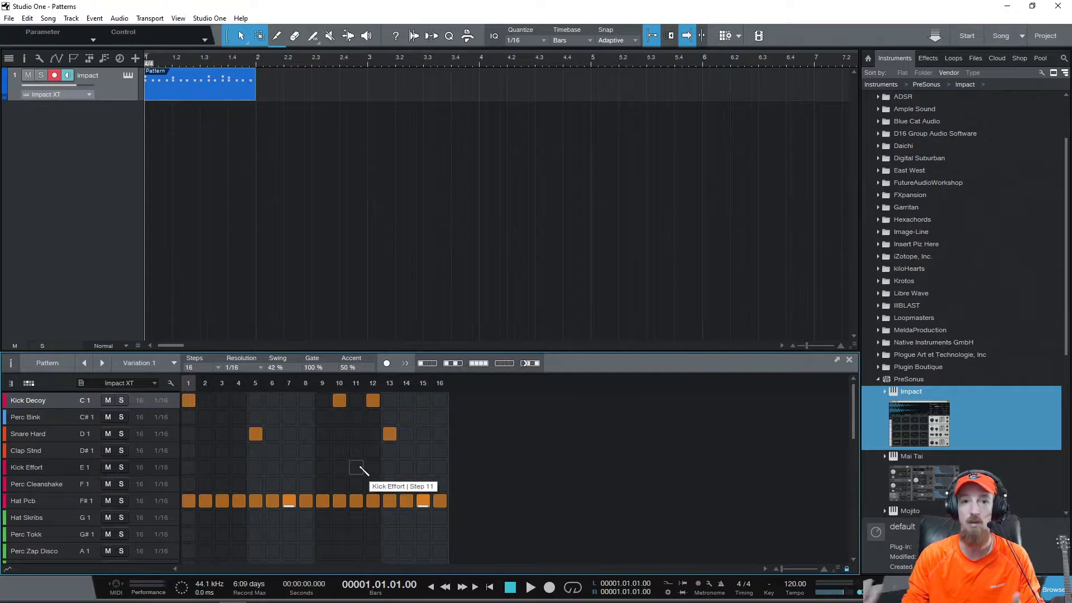
# Add an empty Variation 2 and duplicate Variation 1 as a third variation.
pyautogui.click(11, 364)
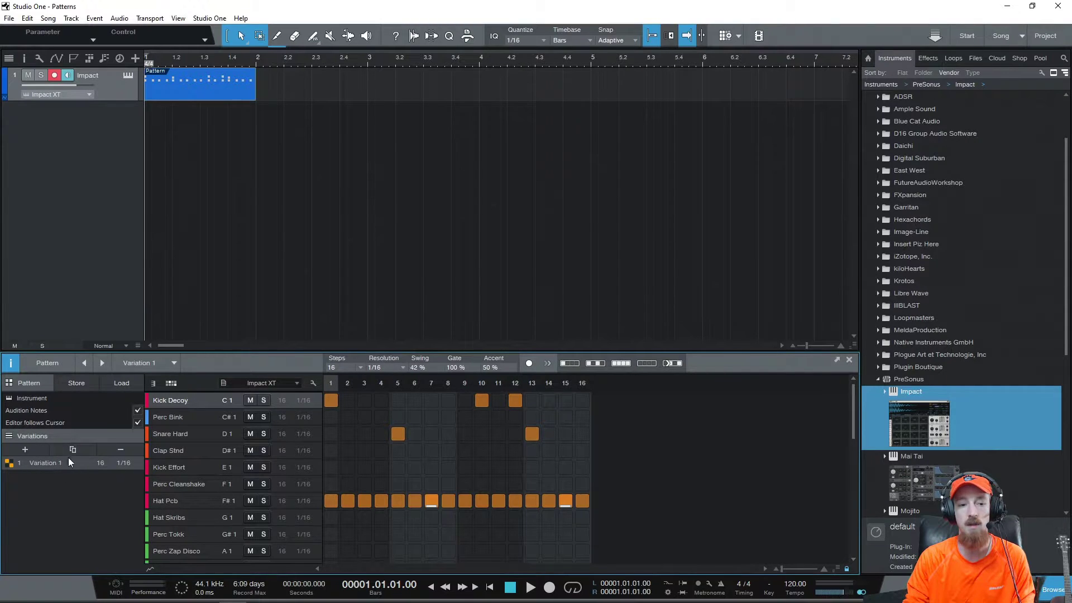
pyautogui.click(25, 450)
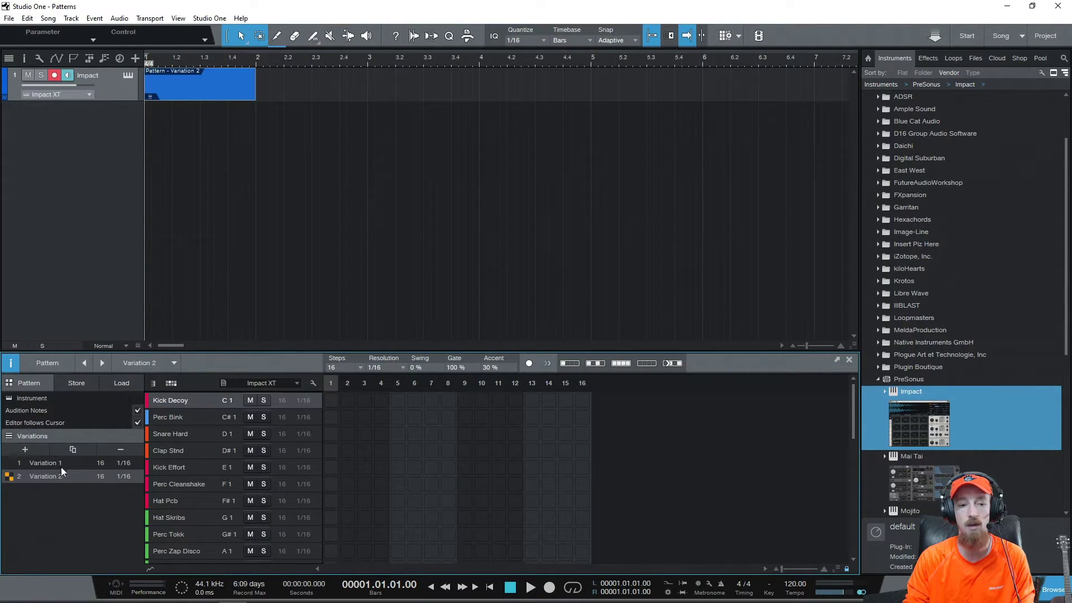
pyautogui.click(60, 464)
pyautogui.click(55, 474)
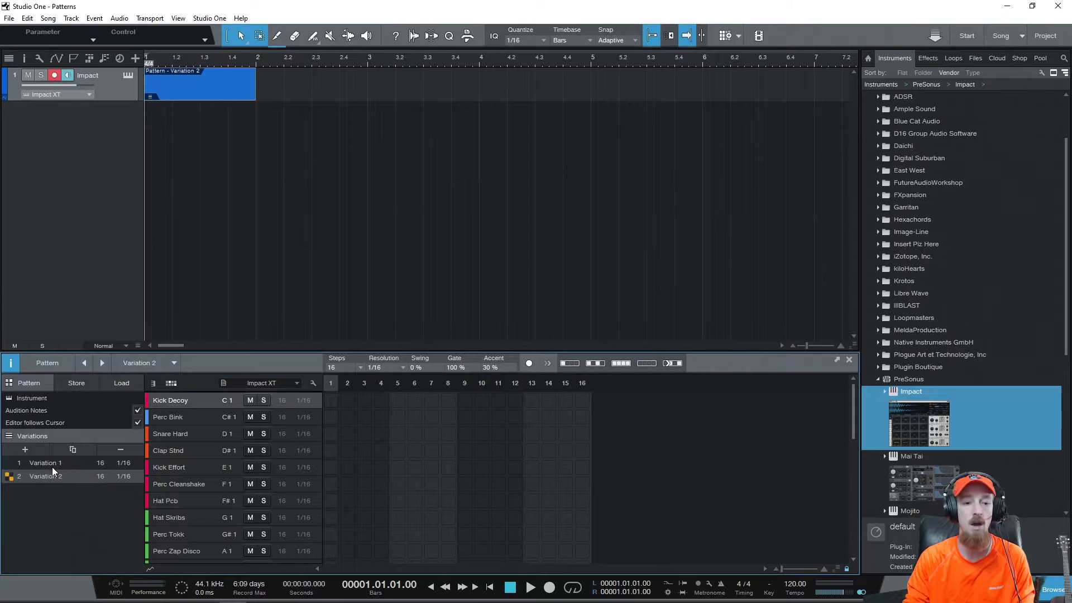
pyautogui.click(51, 465)
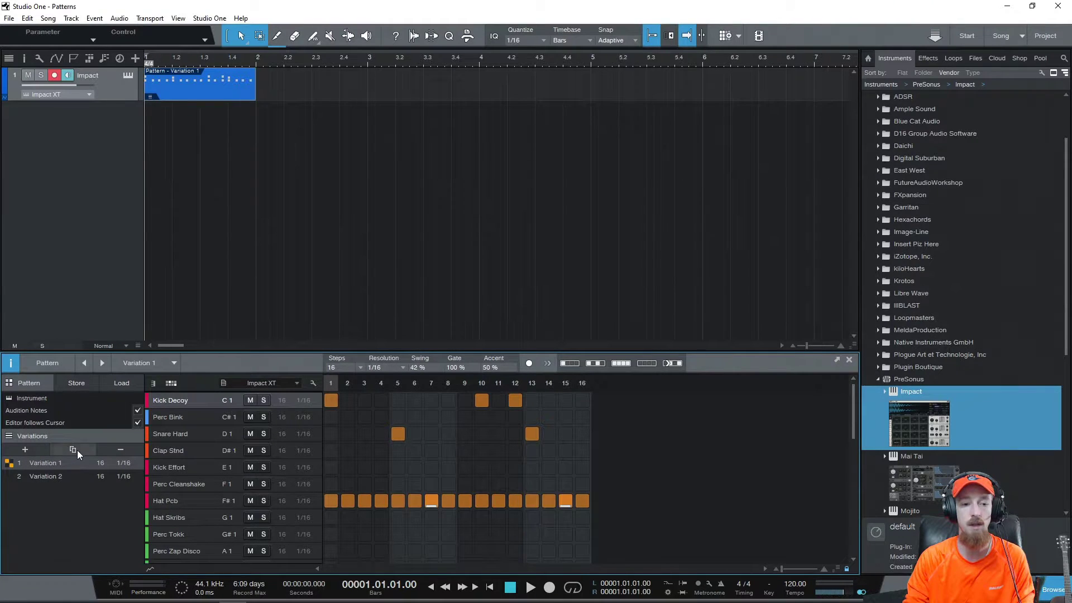
pyautogui.click(75, 450)
pyautogui.click(60, 465)
# Rename the third variation to 'Danik 1'.
pyautogui.doubleClick(59, 490)
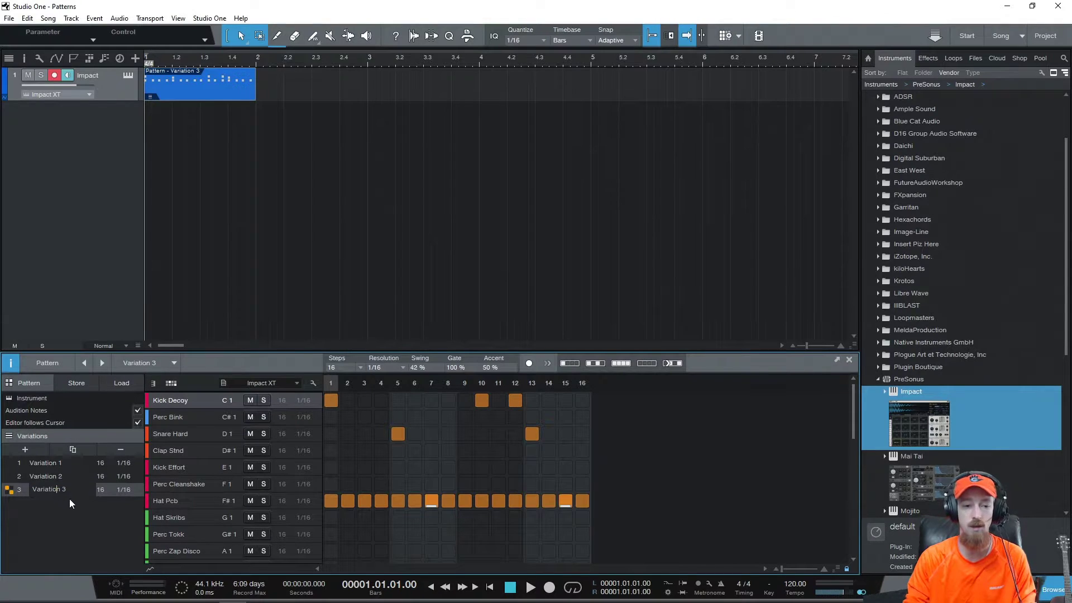
pyautogui.write('Danik')
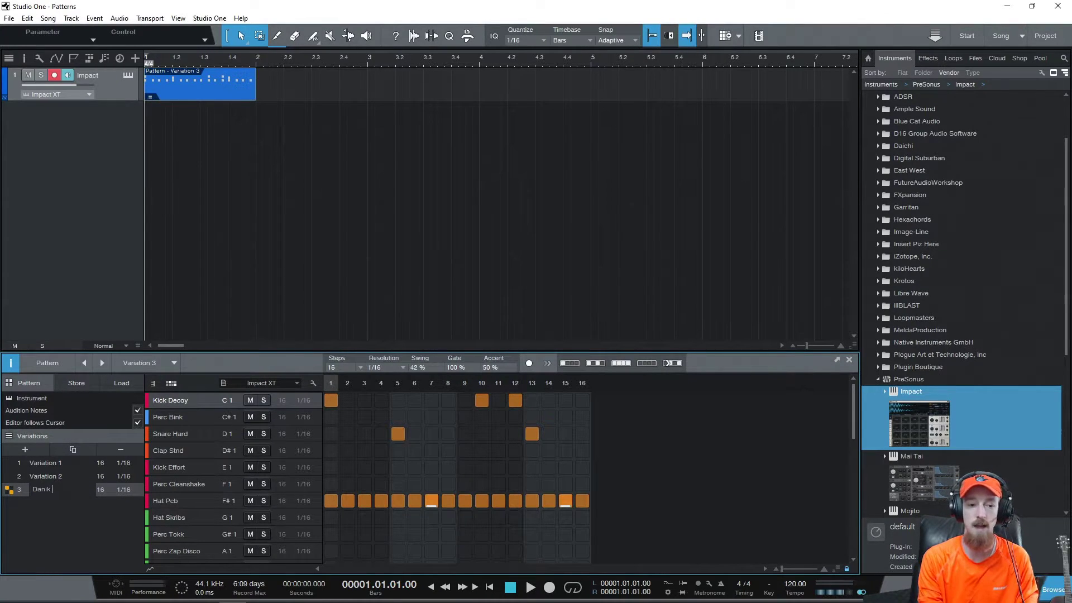
pyautogui.press('BackSpace')
pyautogui.press('BackSpace')
pyautogui.press('BackSpace')
pyautogui.write('1')
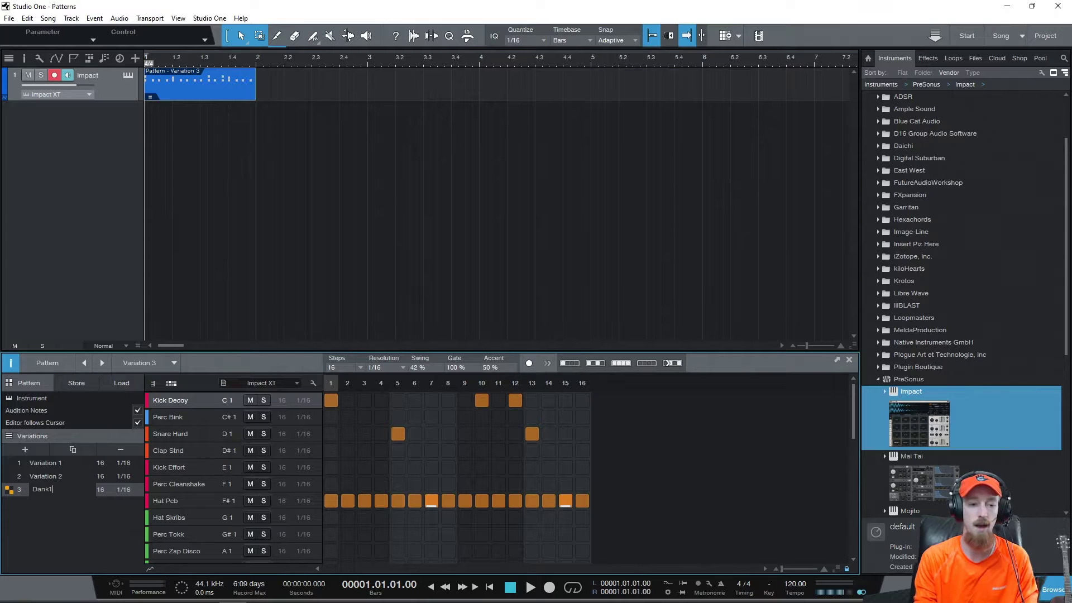
pyautogui.write('i')
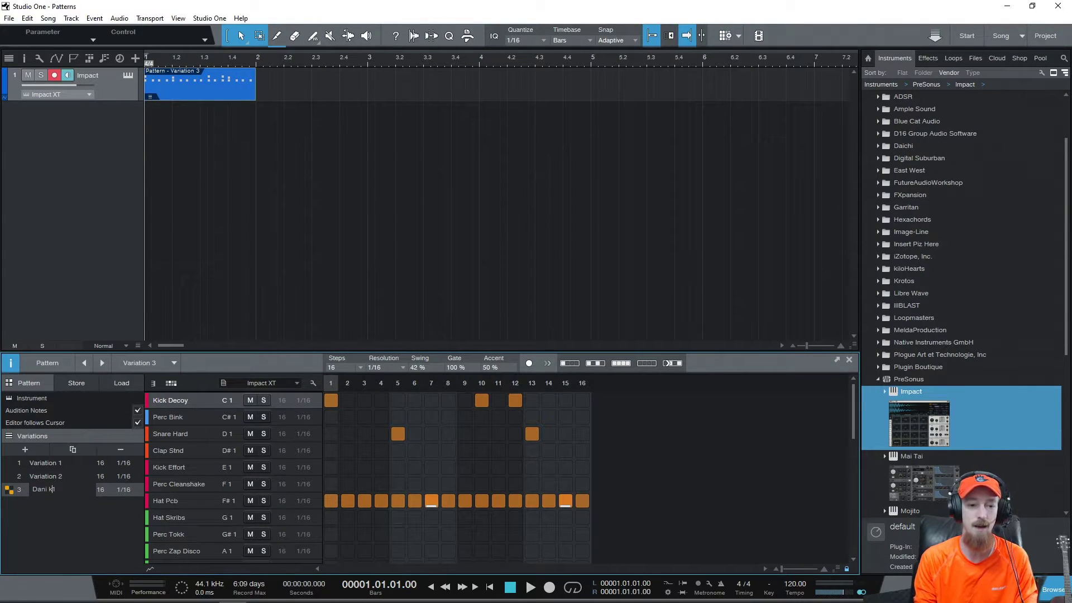
pyautogui.write('1')
pyautogui.press('Return')
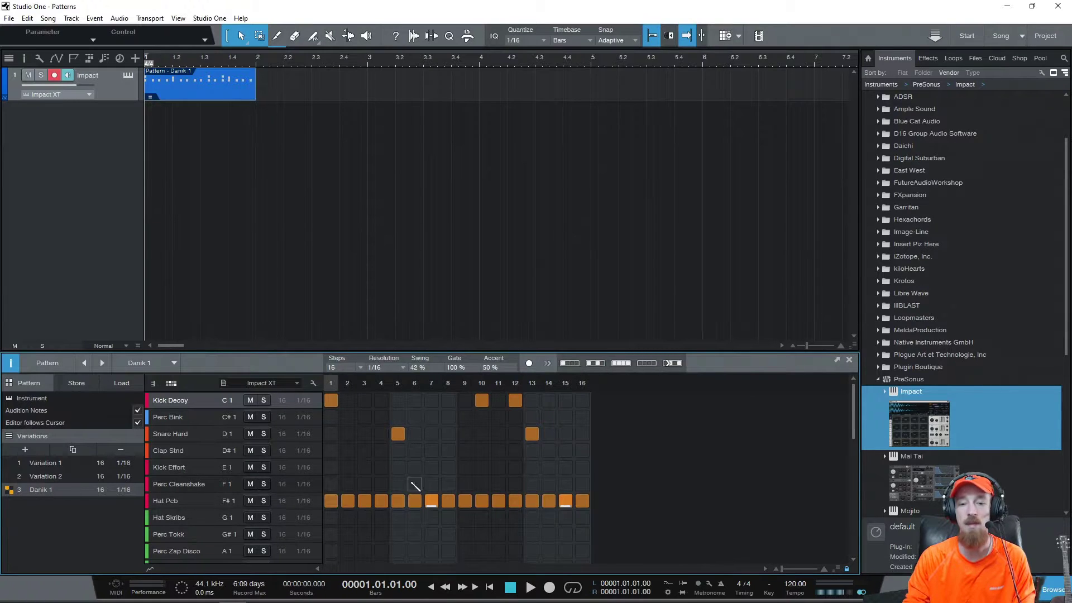
# Remove Danik 1's hi-hats on steps 2, 3, 7 and 15, then switch the event back to Variation 1.
pyautogui.click(432, 501)
pyautogui.click(565, 500)
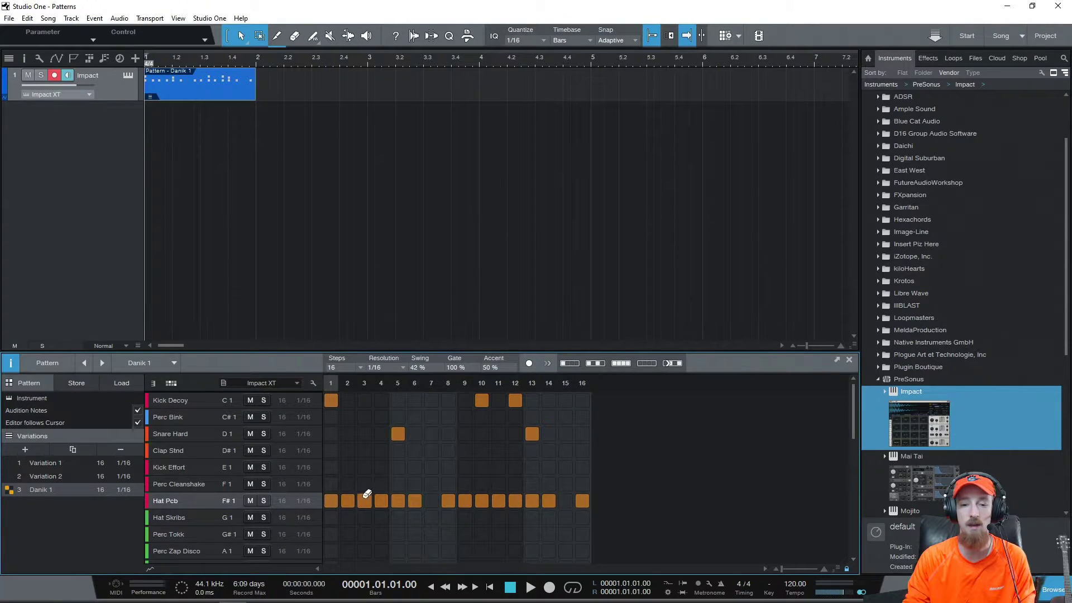
pyautogui.click(348, 500)
pyautogui.click(364, 500)
pyautogui.press('space')
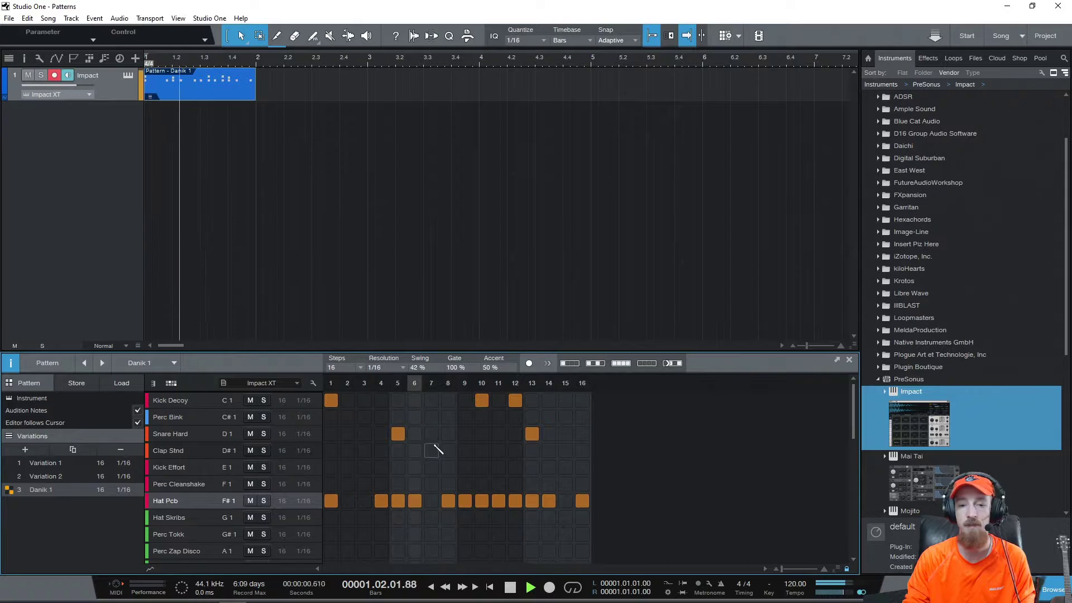
pyautogui.press('space')
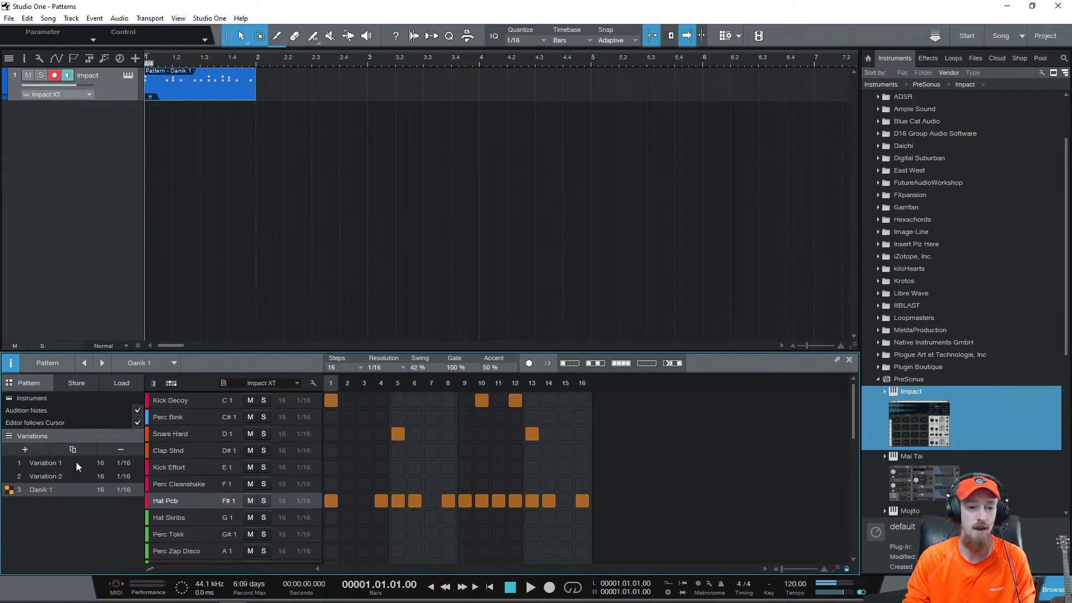
pyautogui.click(74, 464)
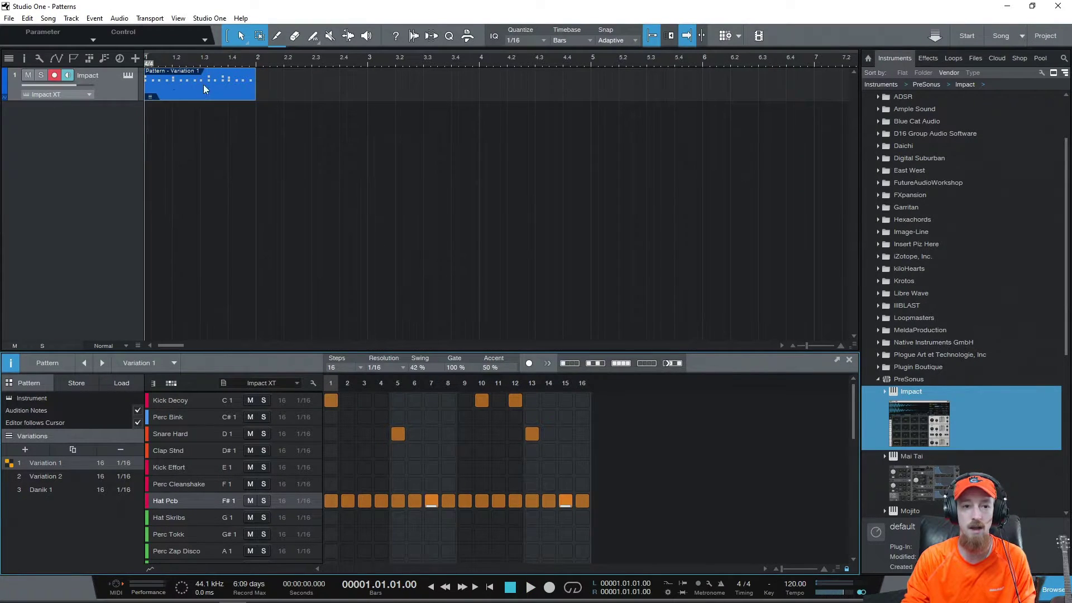
pyautogui.moveTo(196, 92); pyautogui.dragTo(164, 86)
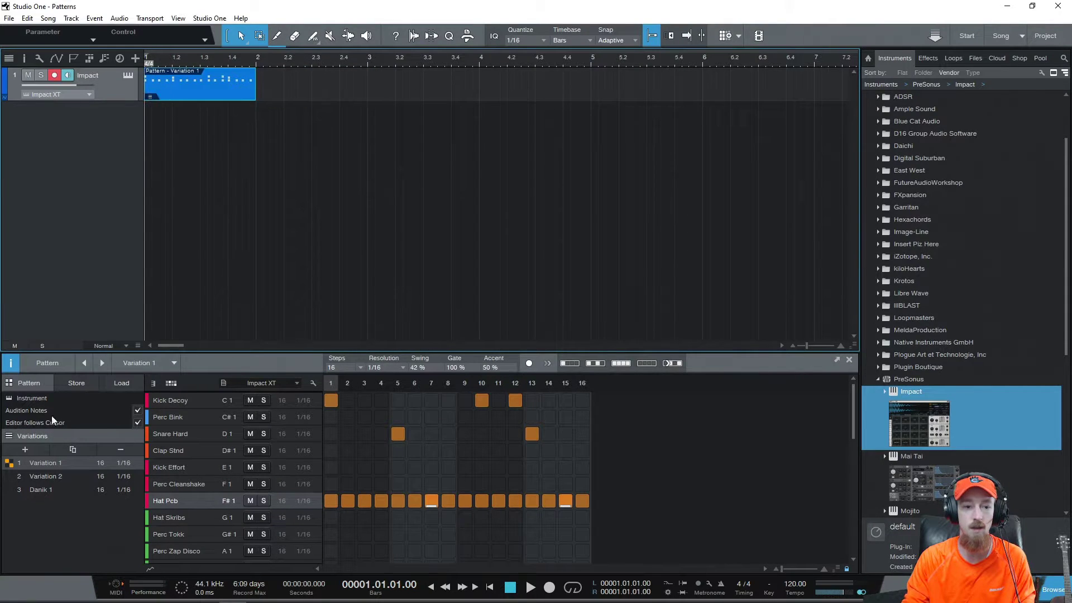
# Place a Danik 1 event at bar 2 after the Variation 1 event, undoing extra drops.
pyautogui.click(53, 490)
pyautogui.moveTo(55, 494); pyautogui.dragTo(277, 84)
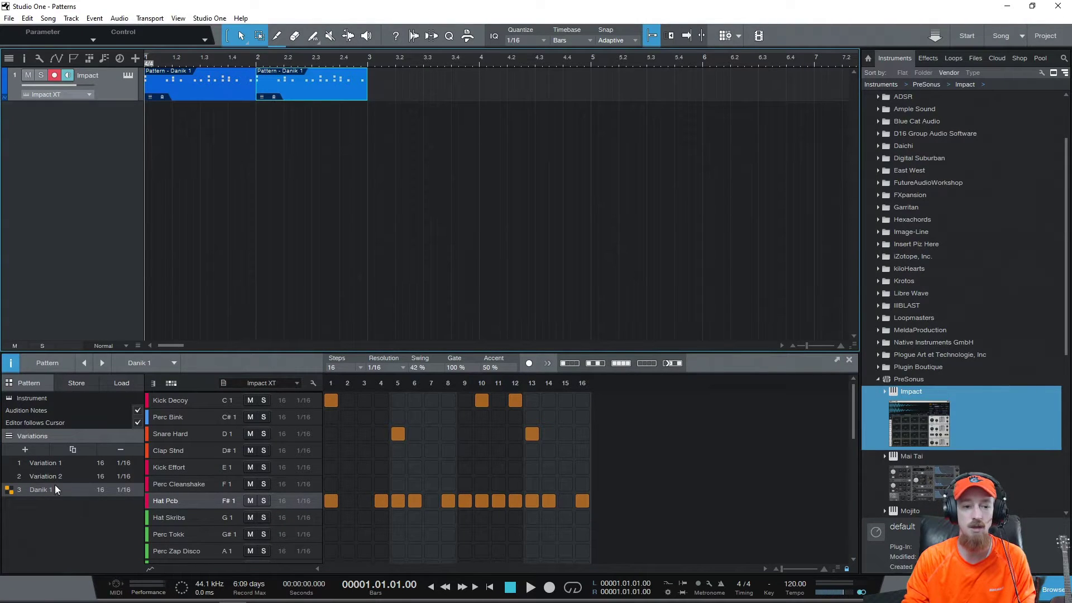
pyautogui.moveTo(55, 485); pyautogui.dragTo(428, 98)
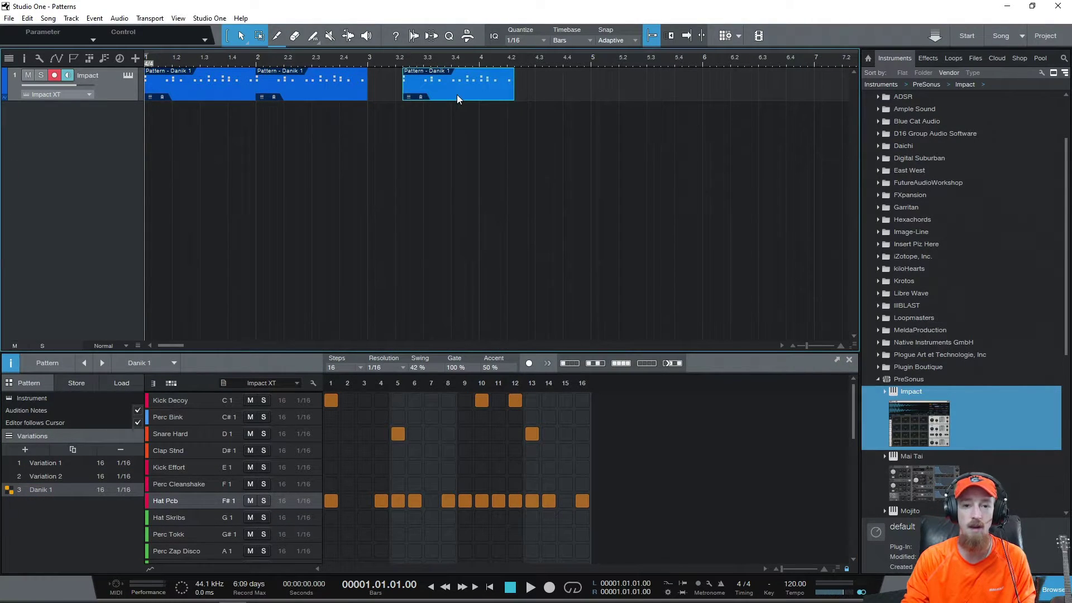
pyautogui.hotkey('ctrl', 'z')
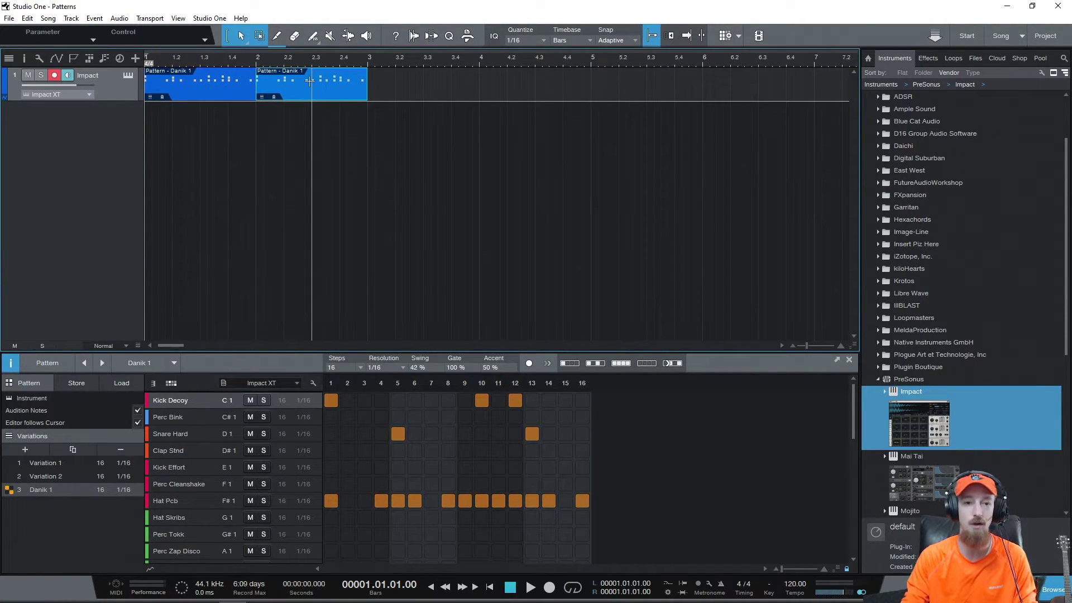
pyautogui.click(215, 87)
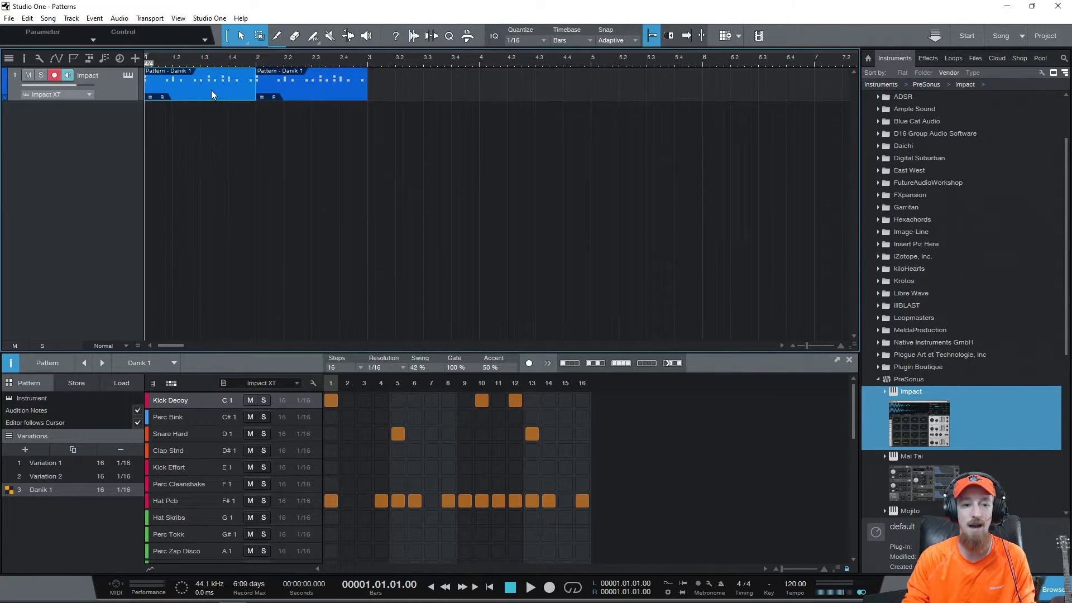
pyautogui.moveTo(60, 462); pyautogui.dragTo(404, 89)
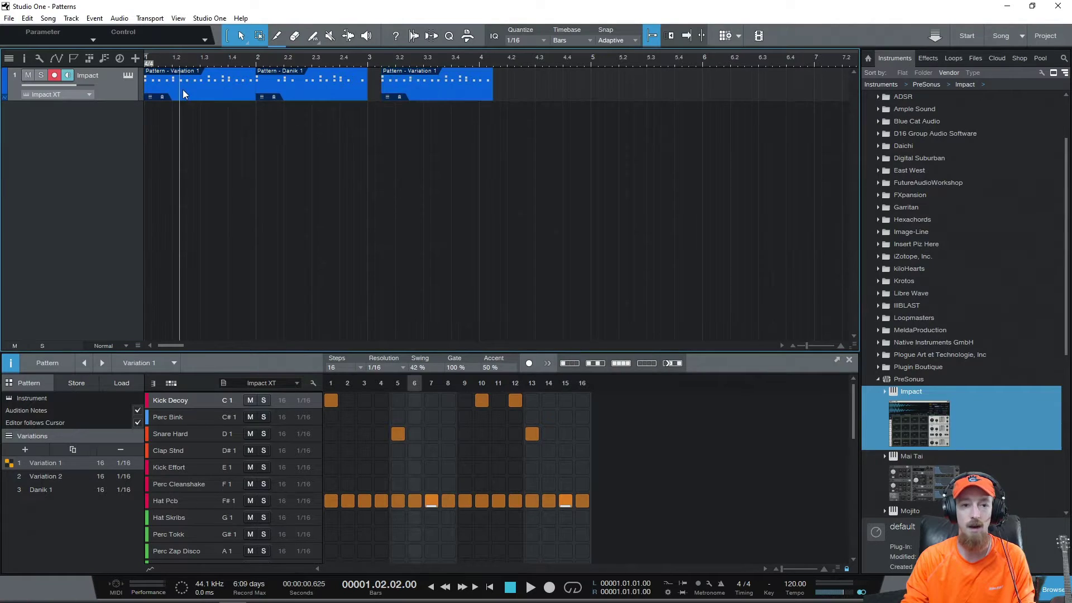
pyautogui.hotkey('ctrl', 'z')
pyautogui.press('space')
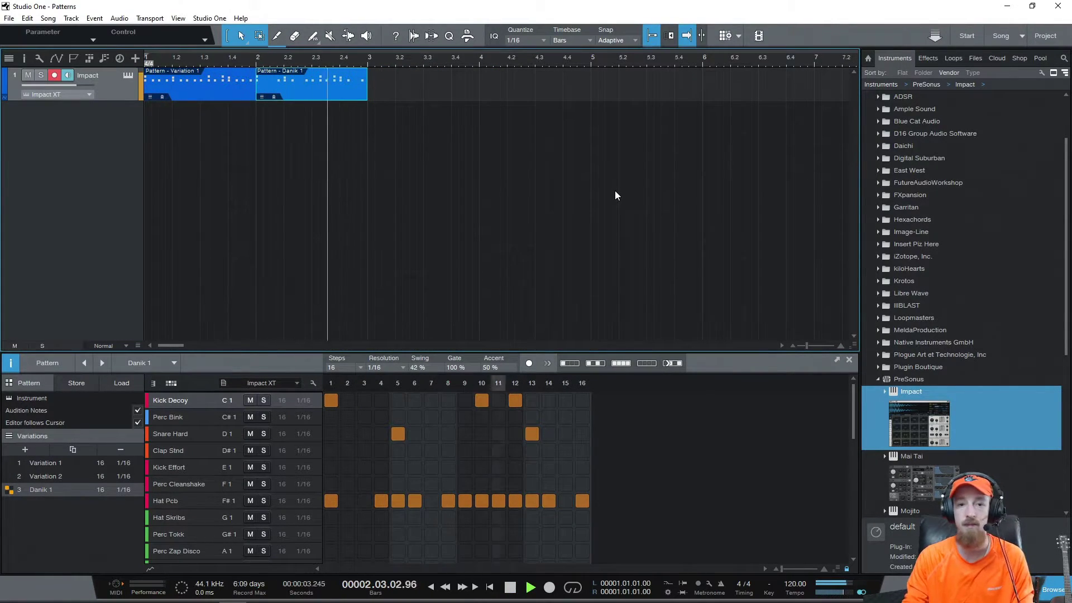
pyautogui.press('space')
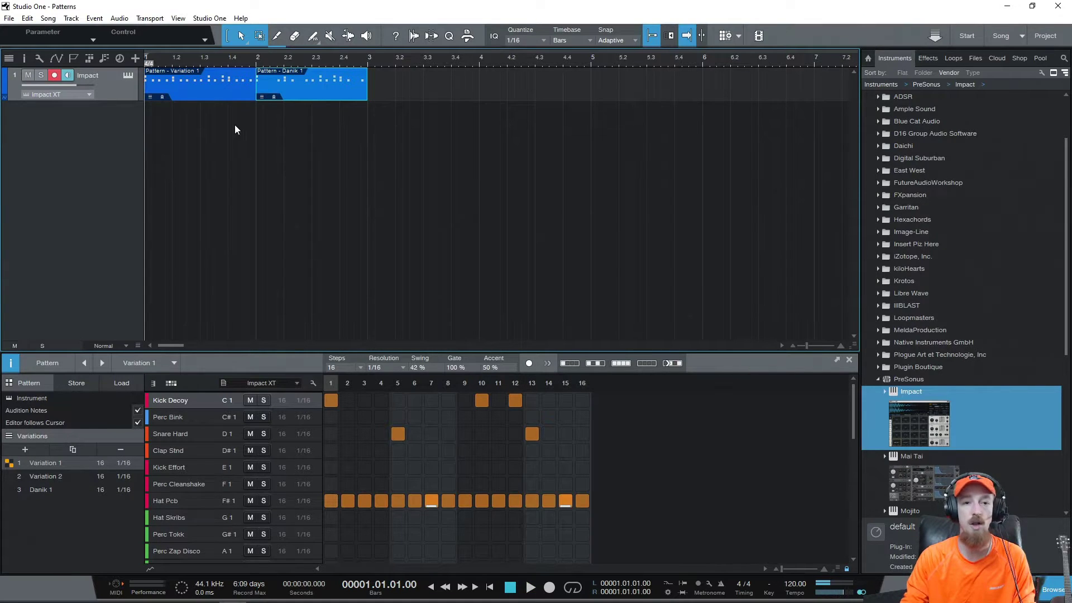
pyautogui.click(226, 94)
# Set Variation 1 kick velocities to 70 on step 1 and 79 on step 12, then audition.
pyautogui.doubleClick(61, 462)
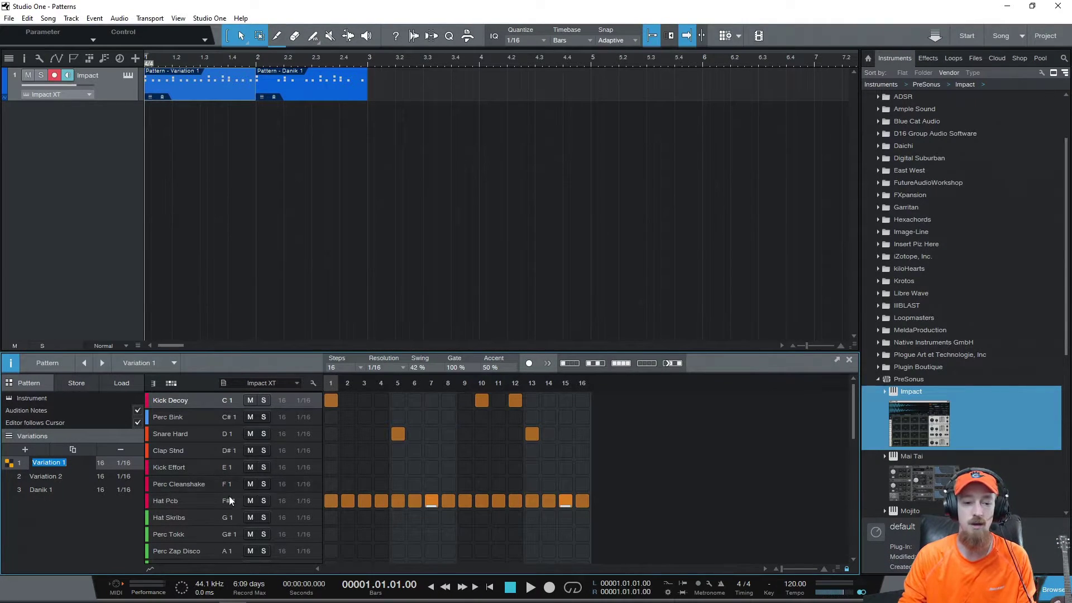
pyautogui.click(151, 571)
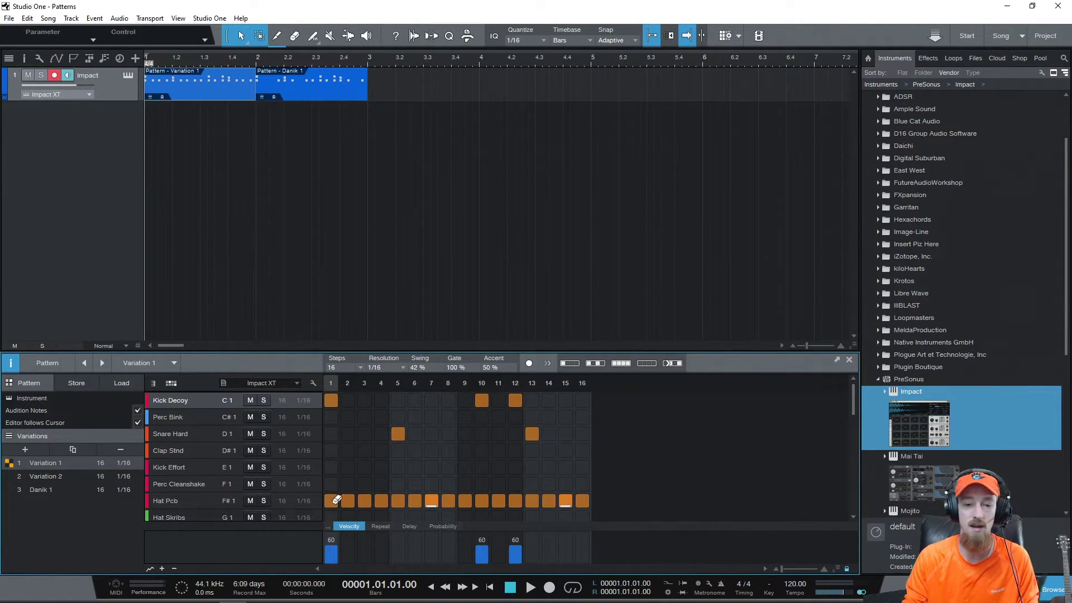
pyautogui.moveTo(333, 547); pyautogui.dragTo(338, 536)
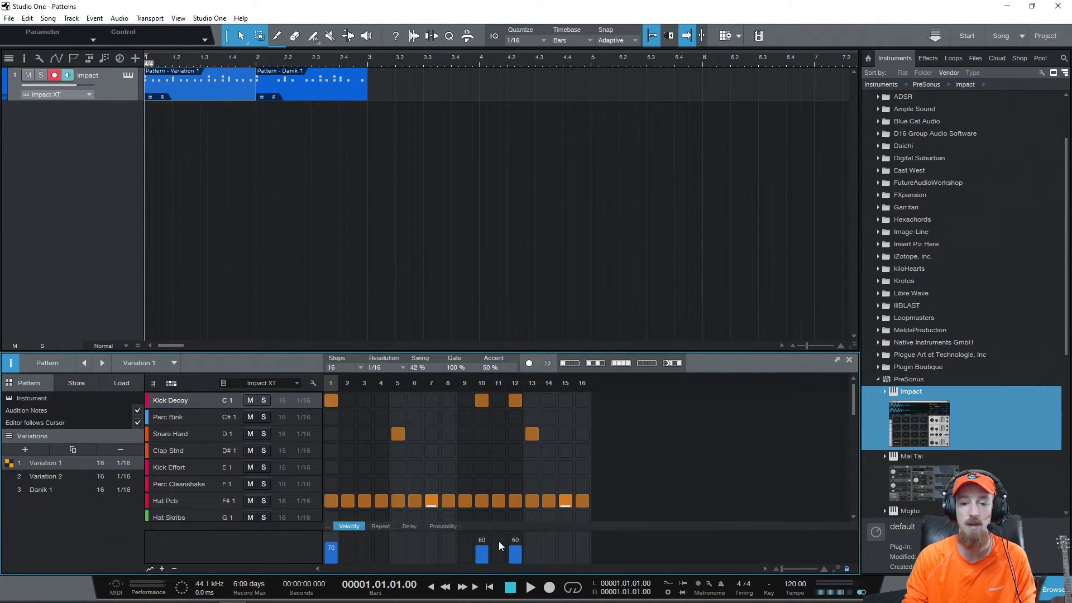
pyautogui.moveTo(518, 537); pyautogui.dragTo(524, 529)
pyautogui.press('space')
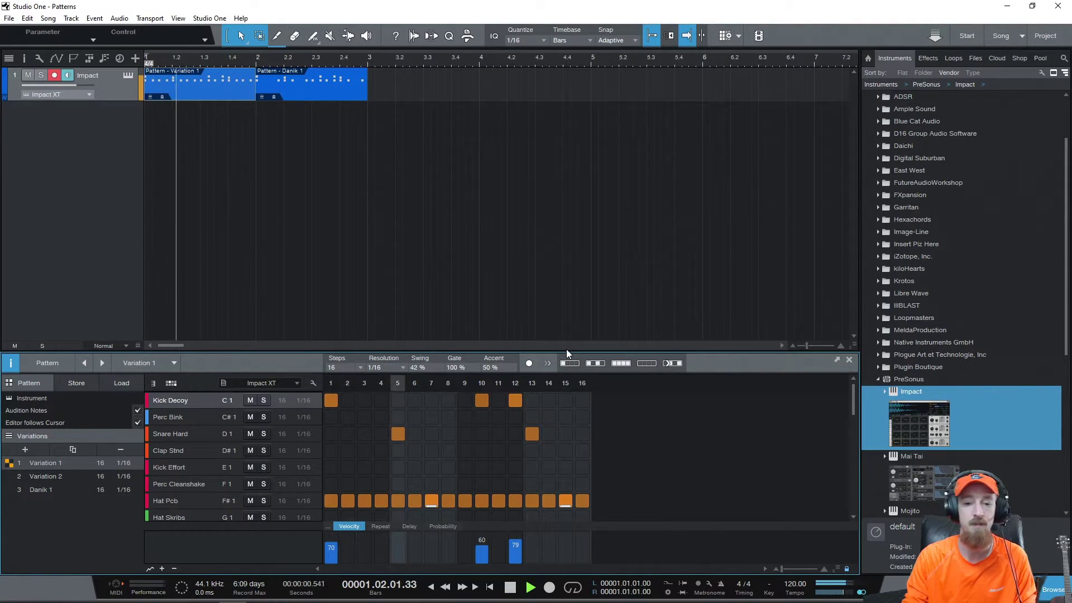
pyautogui.press('space')
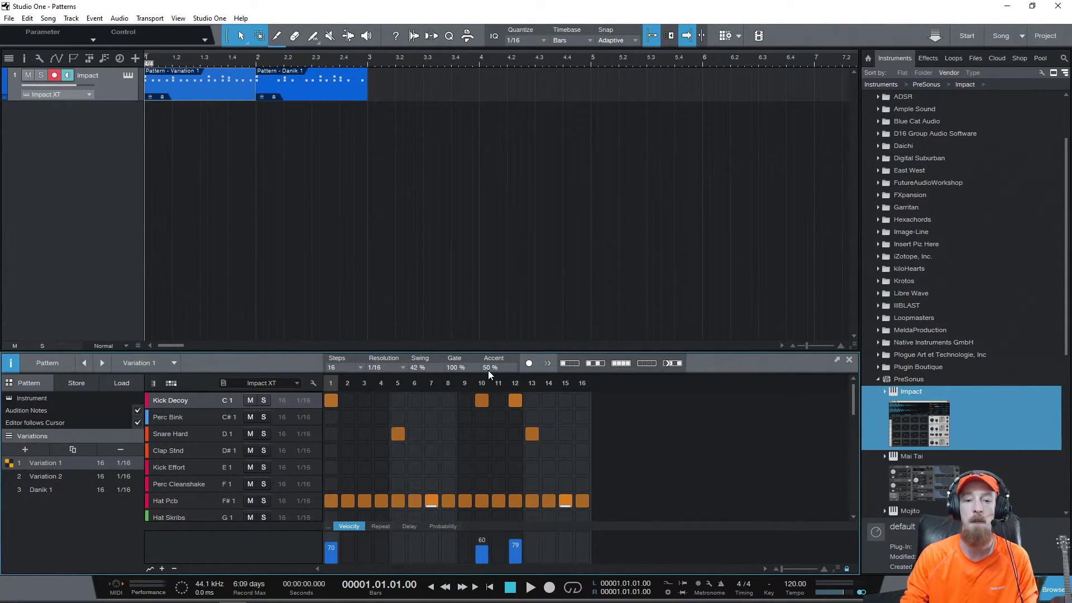
pyautogui.click(380, 527)
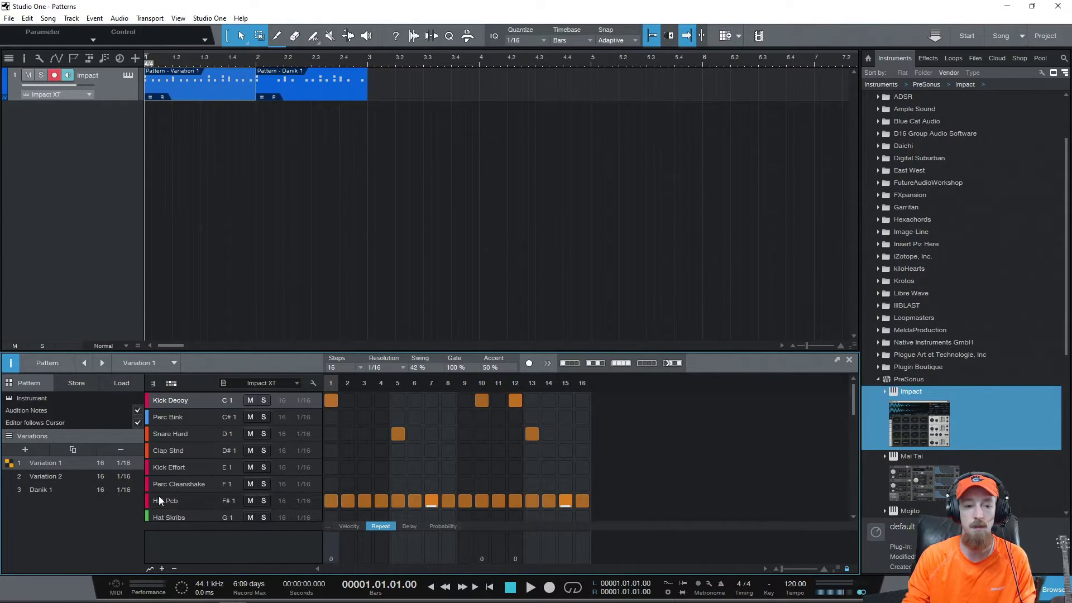
# Set Hat Pcb repeats to 2 on step 5 and 3 on step 13, then audition.
pyautogui.click(181, 504)
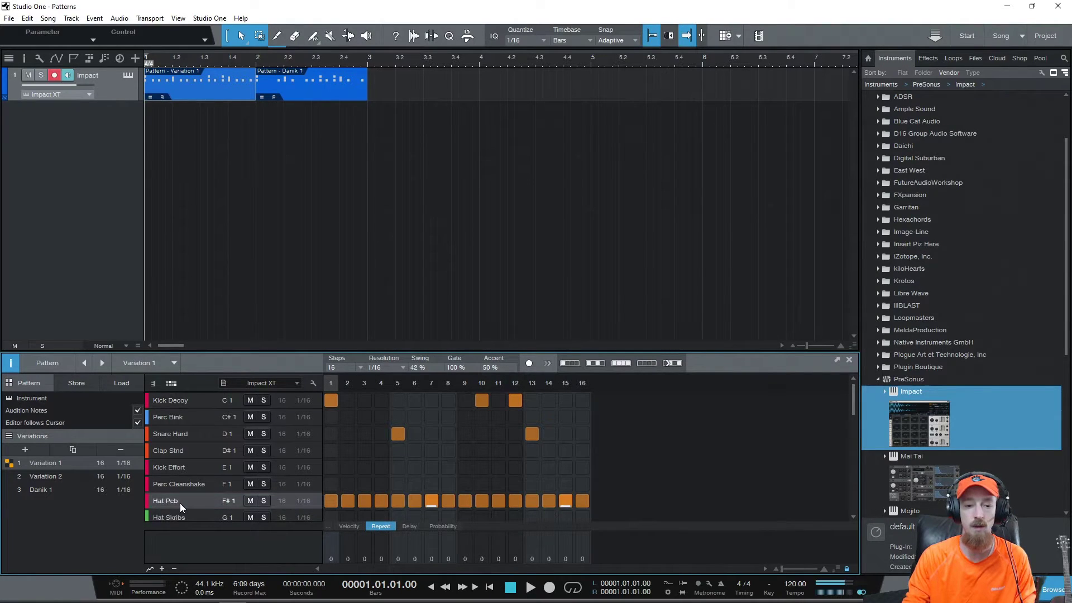
pyautogui.click(399, 555)
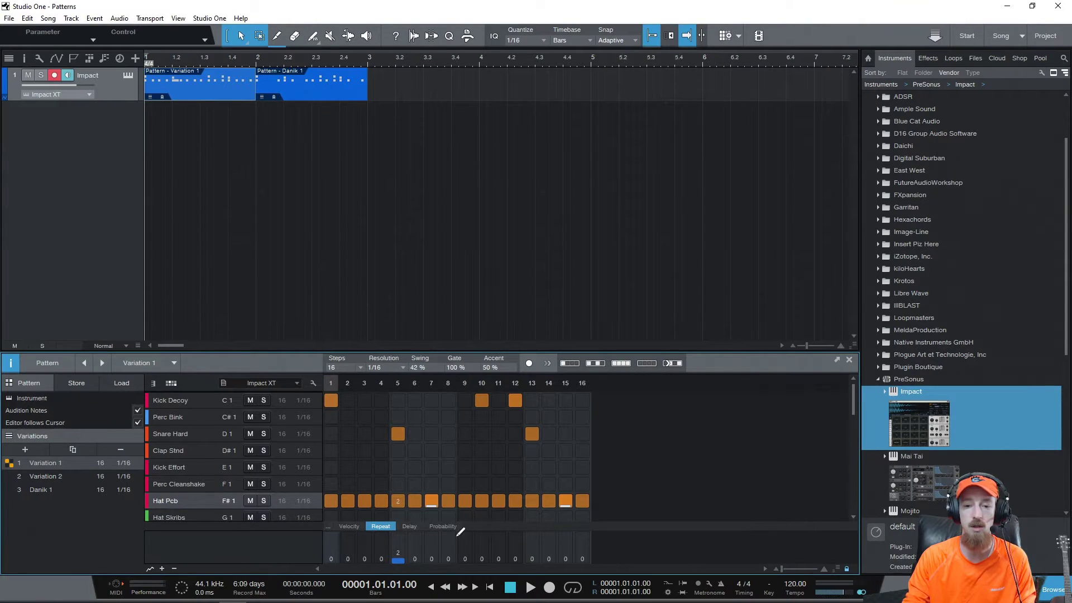
pyautogui.click(537, 552)
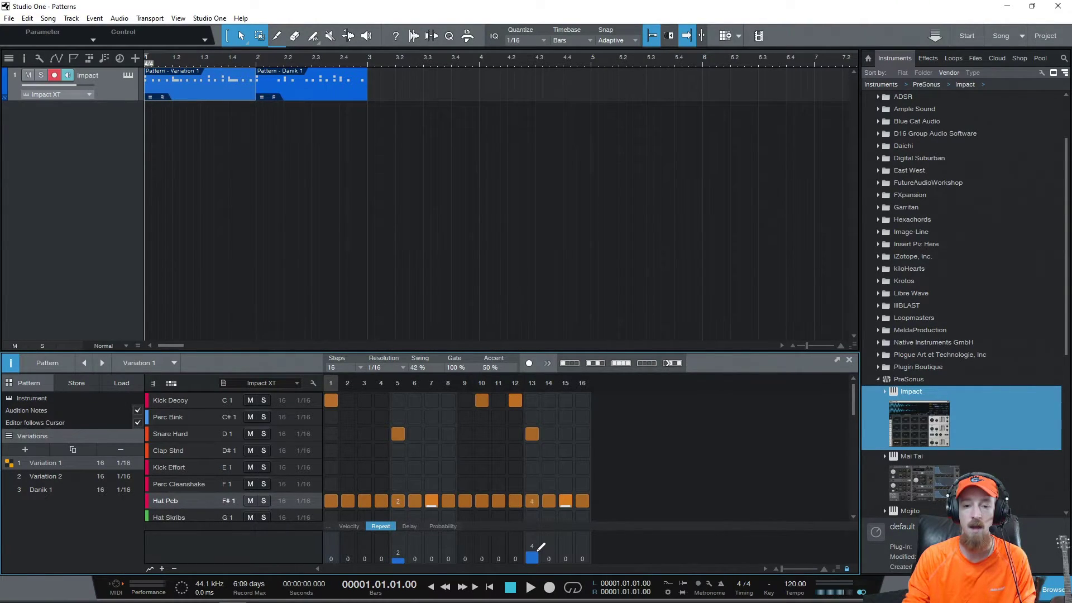
pyautogui.press('space')
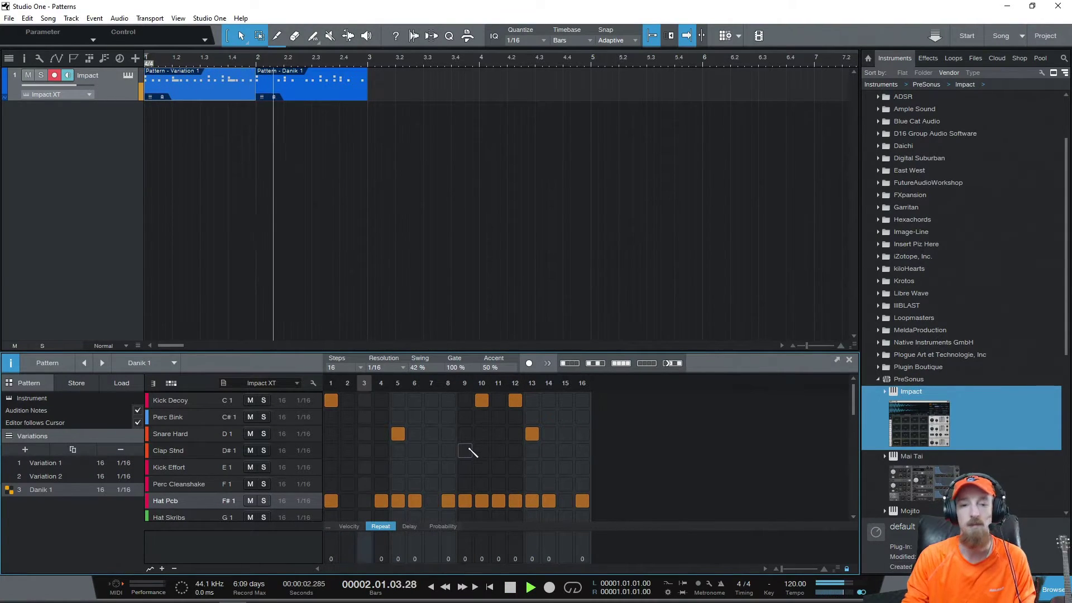
pyautogui.press('space')
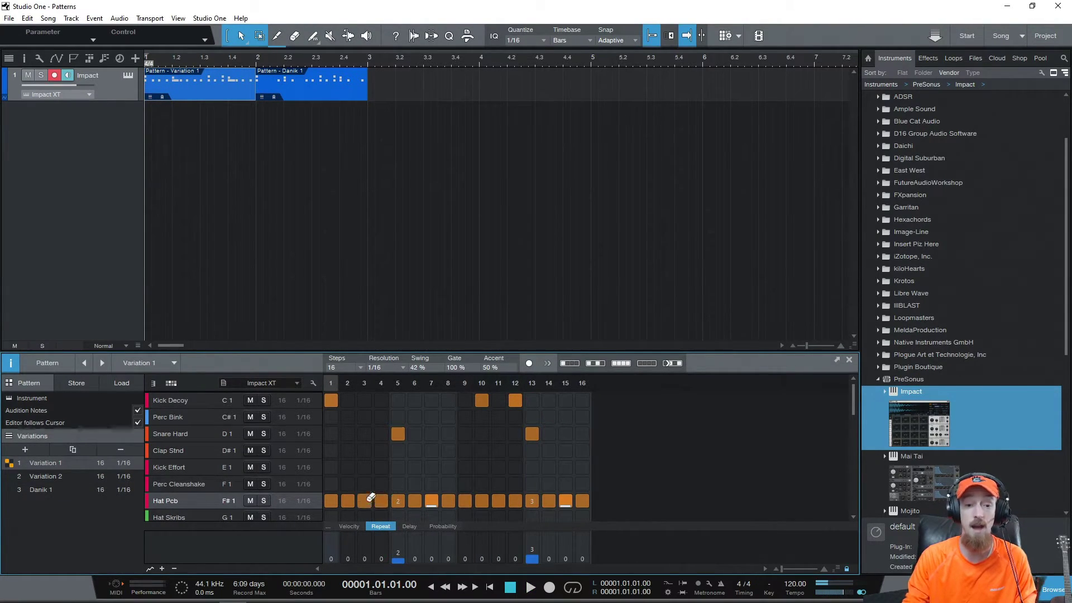
# Review the delay, probability and velocity lanes, then open the Automation parameter list.
pyautogui.click(411, 527)
pyautogui.click(441, 527)
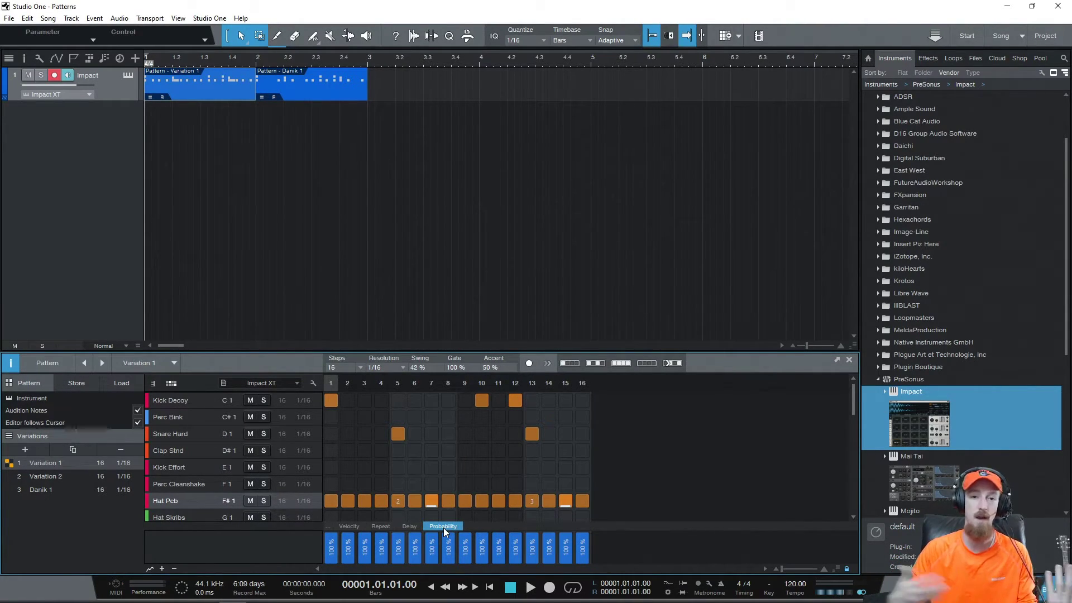
pyautogui.click(351, 526)
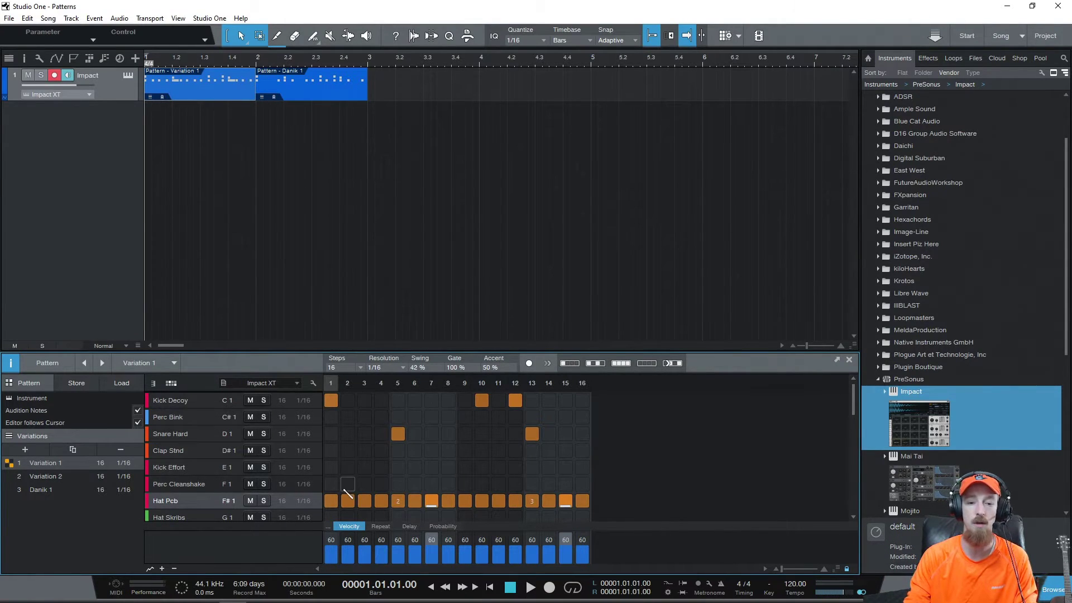
pyautogui.click(328, 526)
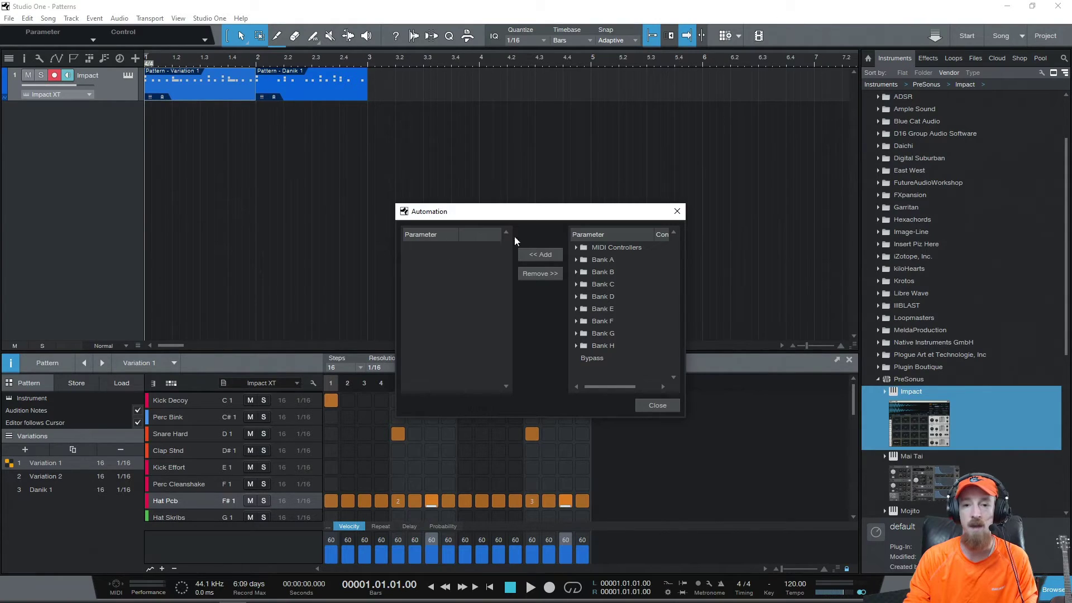
# Expand Bank A > Pad 1 and browse its Sample Transpose and Tune parameters.
pyautogui.click(577, 259)
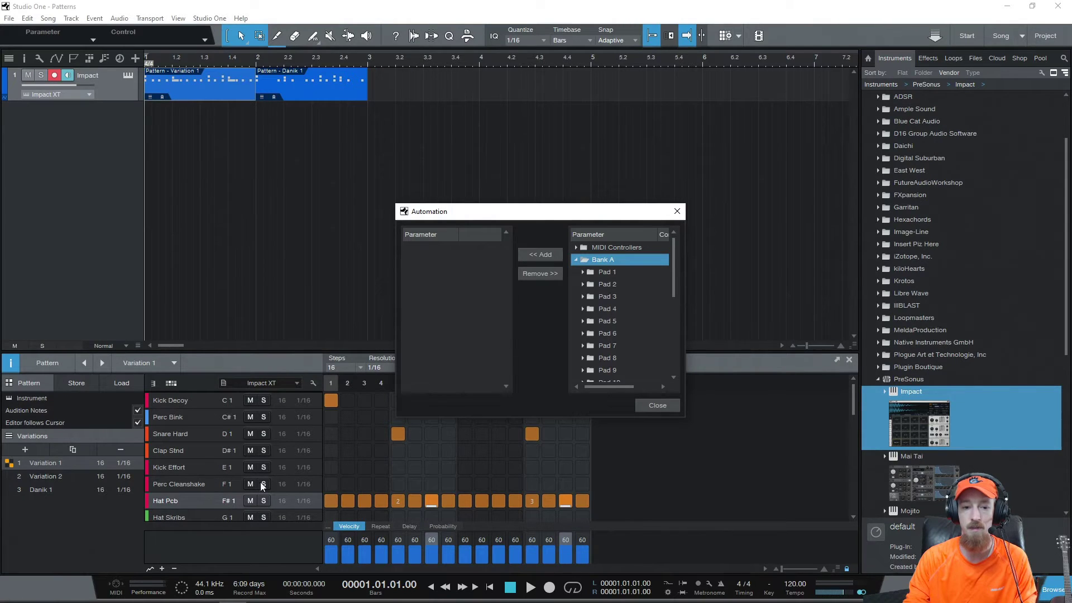
pyautogui.scroll(-3, 605, 286)
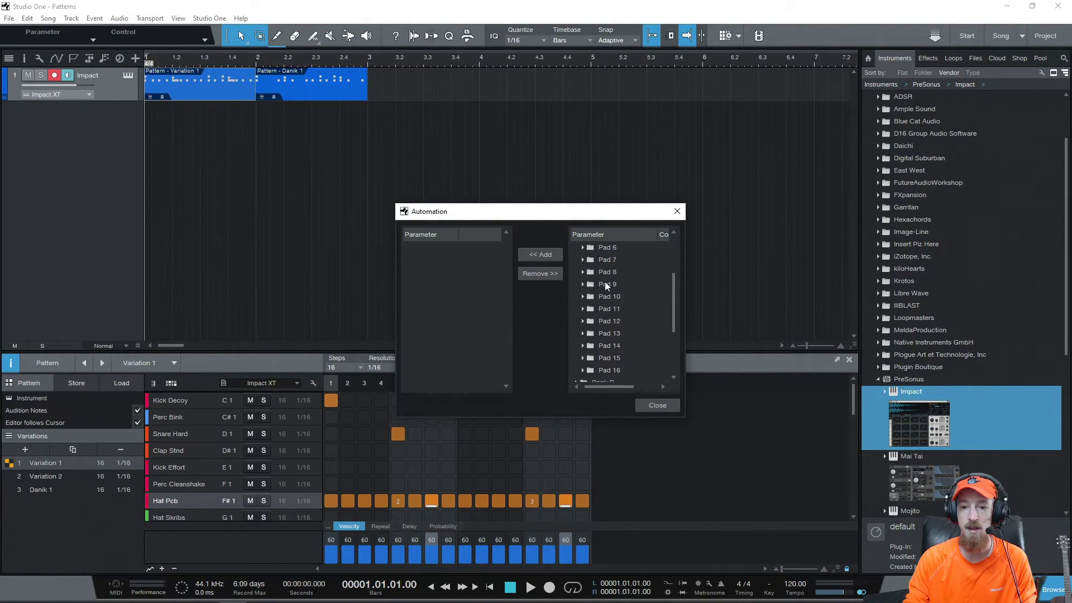
pyautogui.scroll(3, 606, 285)
pyautogui.click(582, 272)
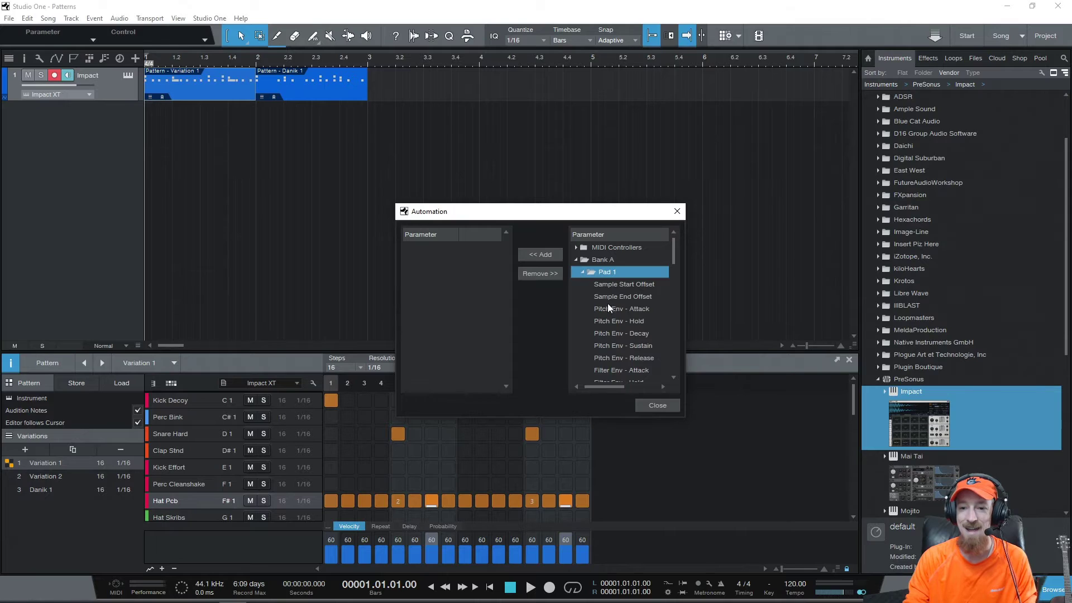
pyautogui.scroll(-4, 607, 304)
pyautogui.scroll(-5, 607, 307)
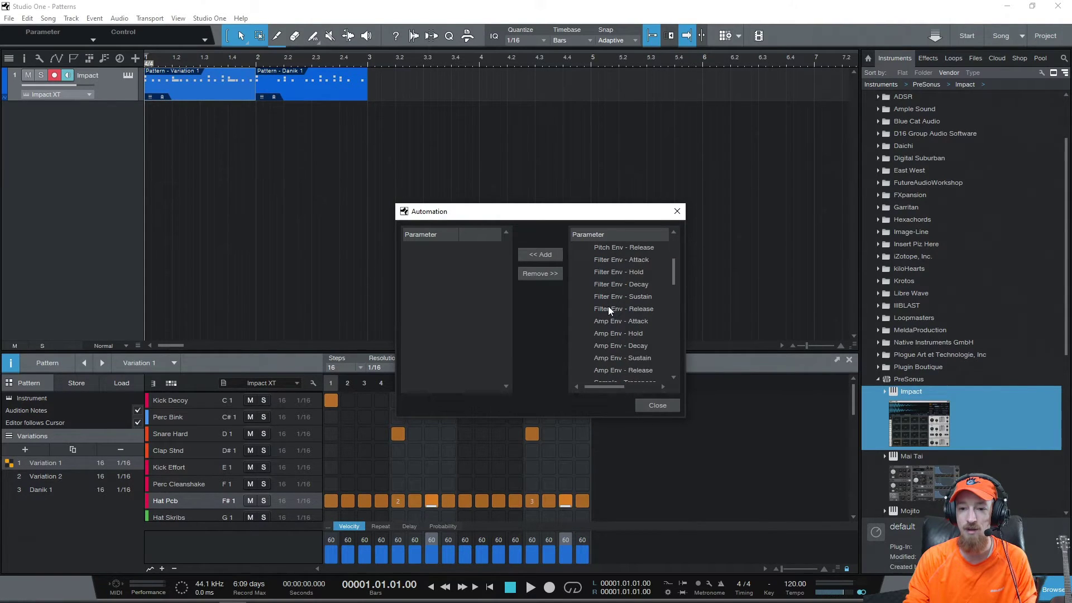
pyautogui.click(618, 357)
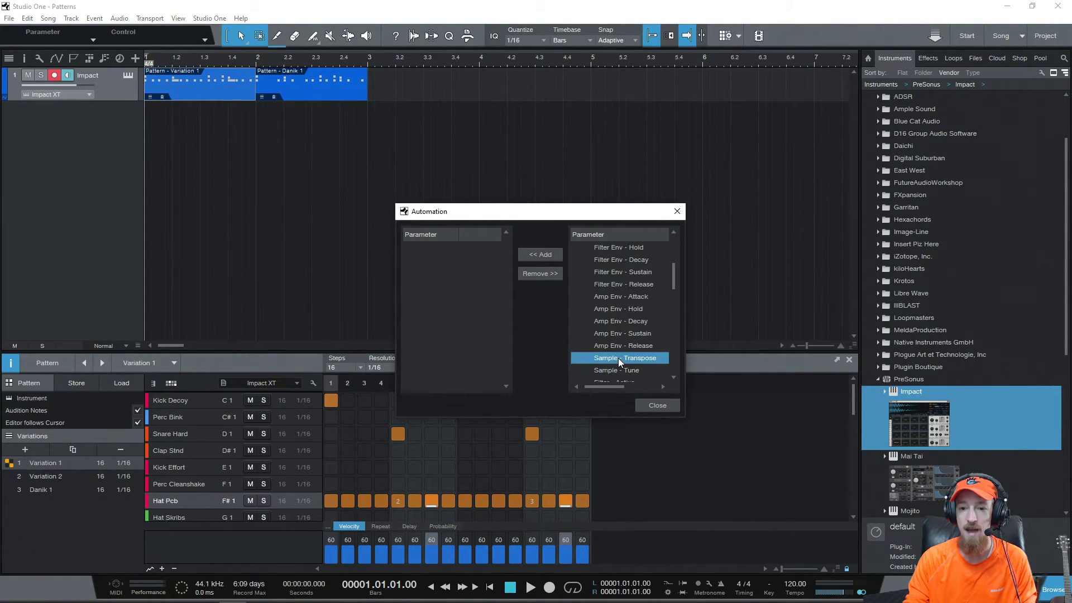
pyautogui.scroll(-2, 624, 341)
pyautogui.click(625, 344)
# Add Pad 1's Velocity to Pitch as a pattern automation lane and close the dialog.
pyautogui.scroll(-8, 641, 321)
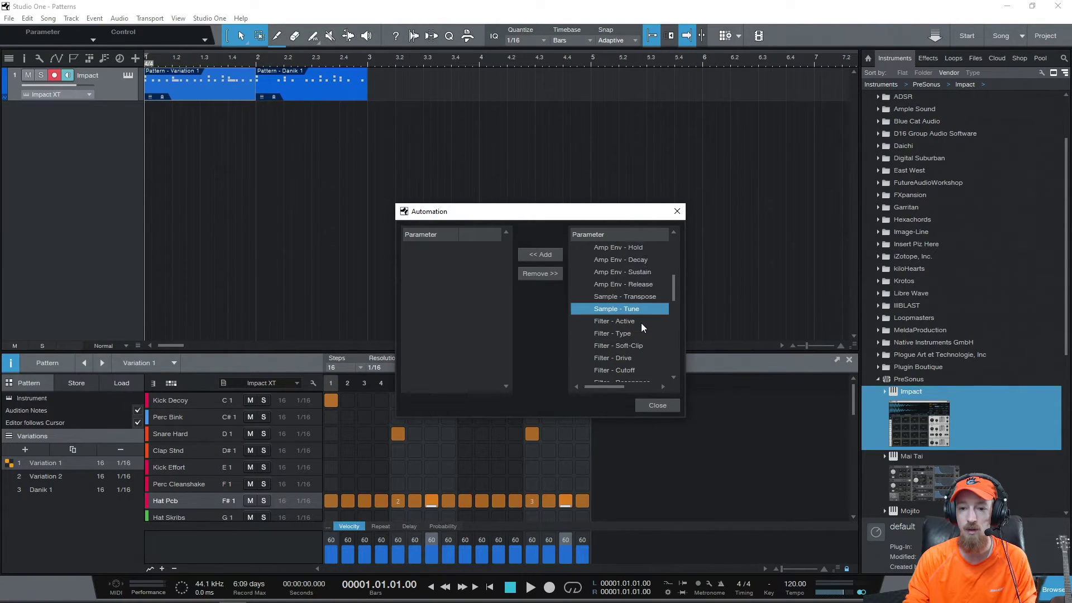
pyautogui.scroll(-4, 641, 321)
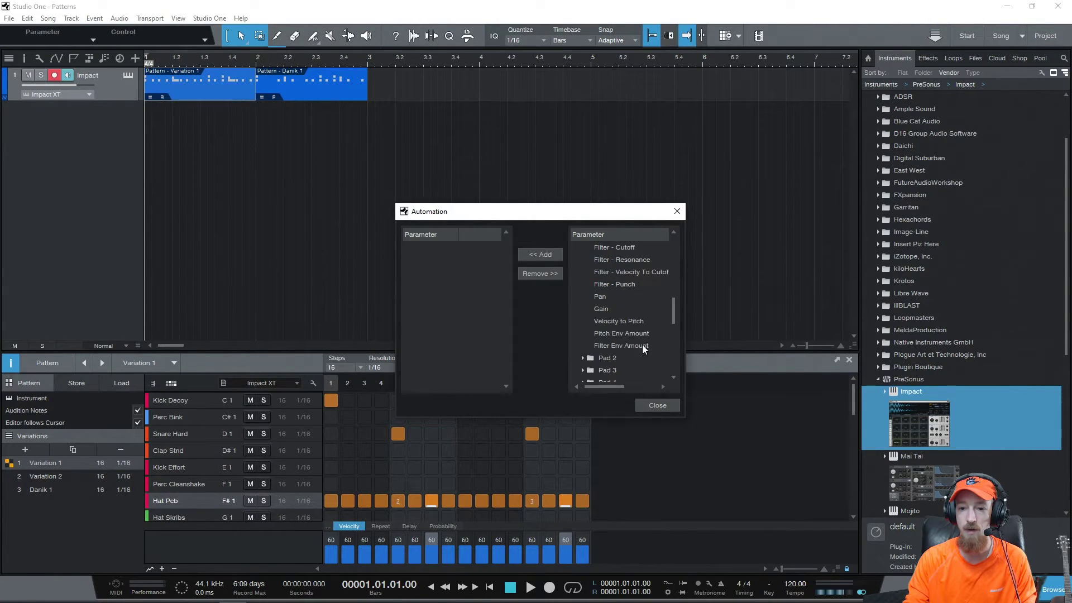
pyautogui.click(642, 344)
pyautogui.scroll(-1, 632, 347)
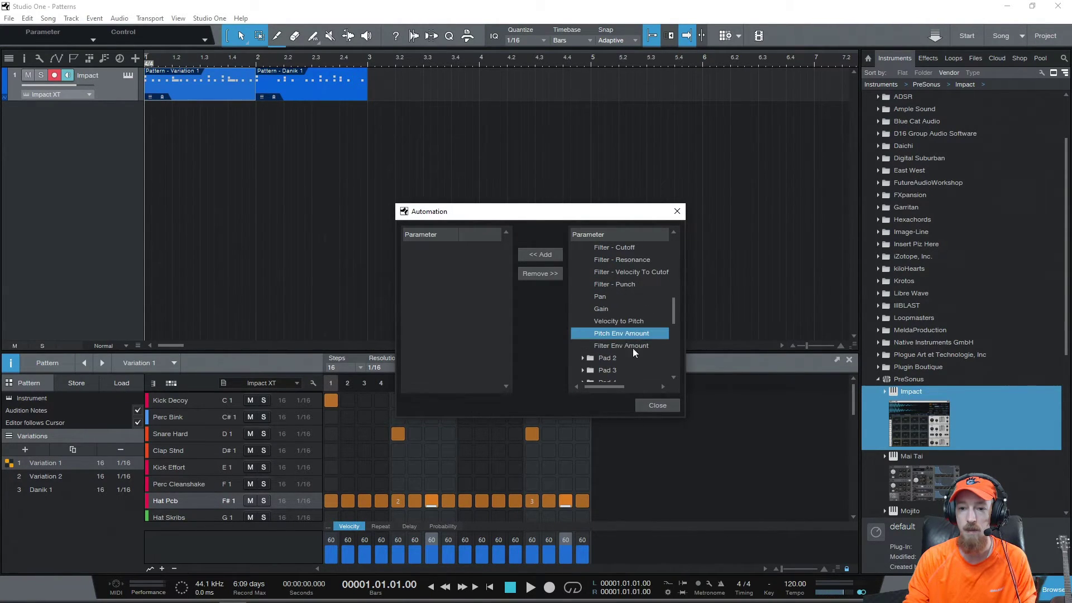
pyautogui.click(632, 316)
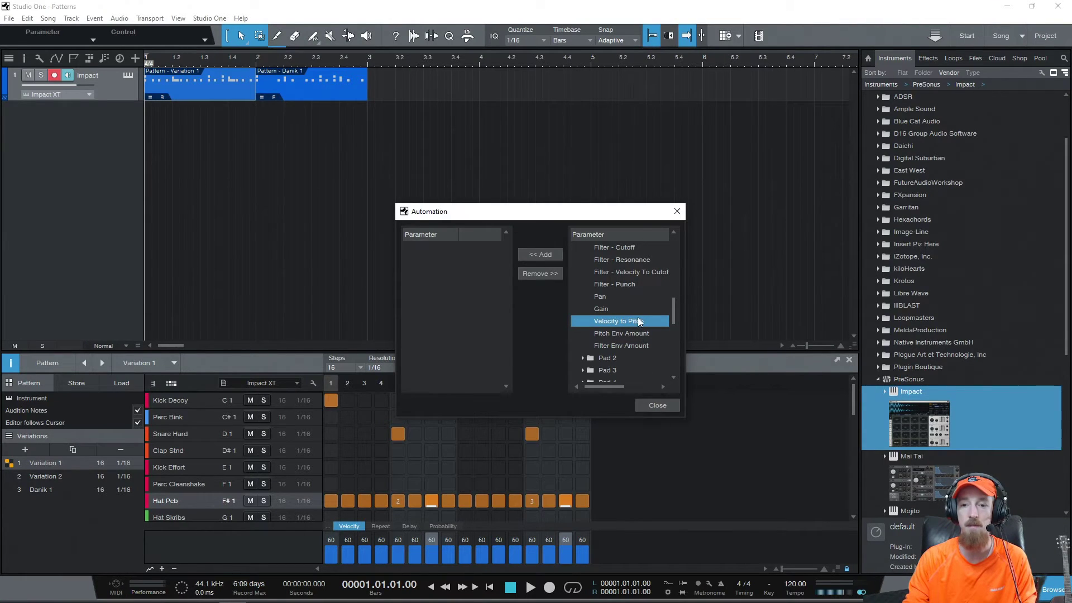
pyautogui.doubleClick(640, 322)
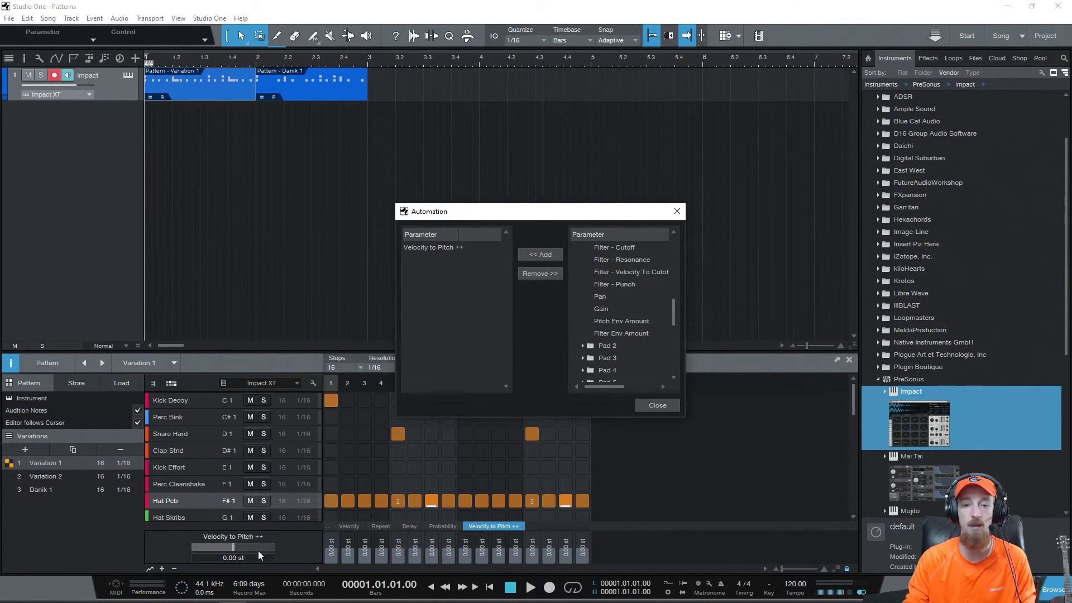
pyautogui.click(657, 405)
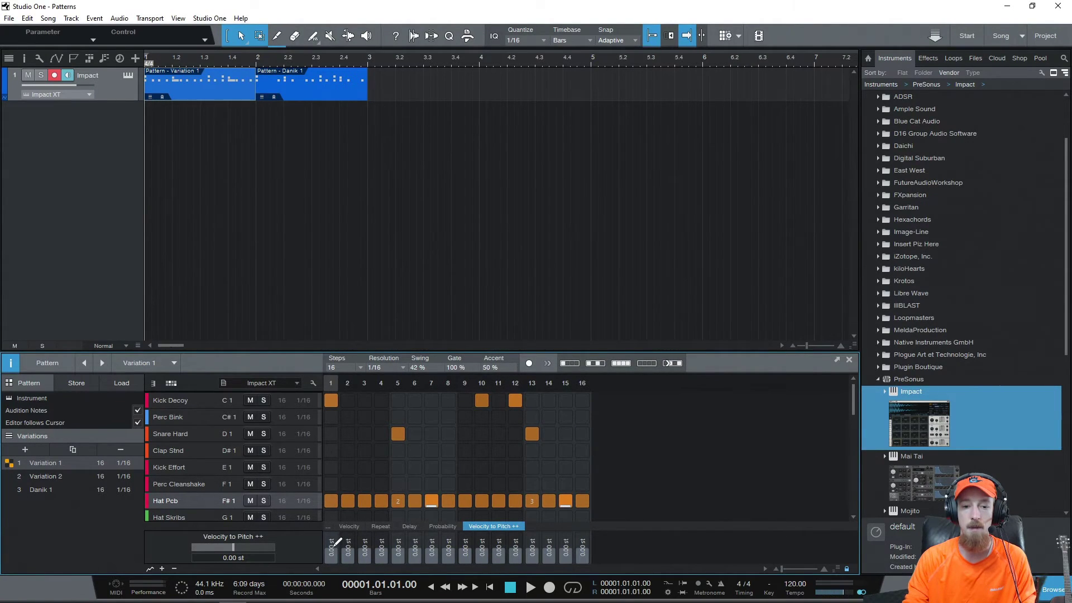
# Draw Velocity to Pitch offsets on the first hat steps and audition them.
pyautogui.press('space')
pyautogui.press('space')
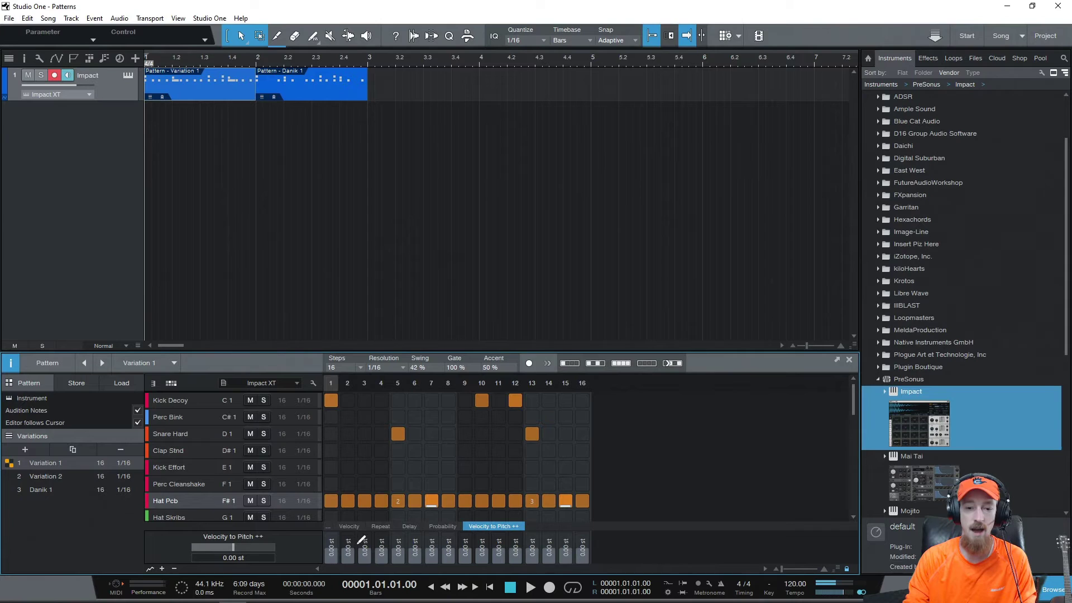
pyautogui.moveTo(349, 540); pyautogui.dragTo(403, 542)
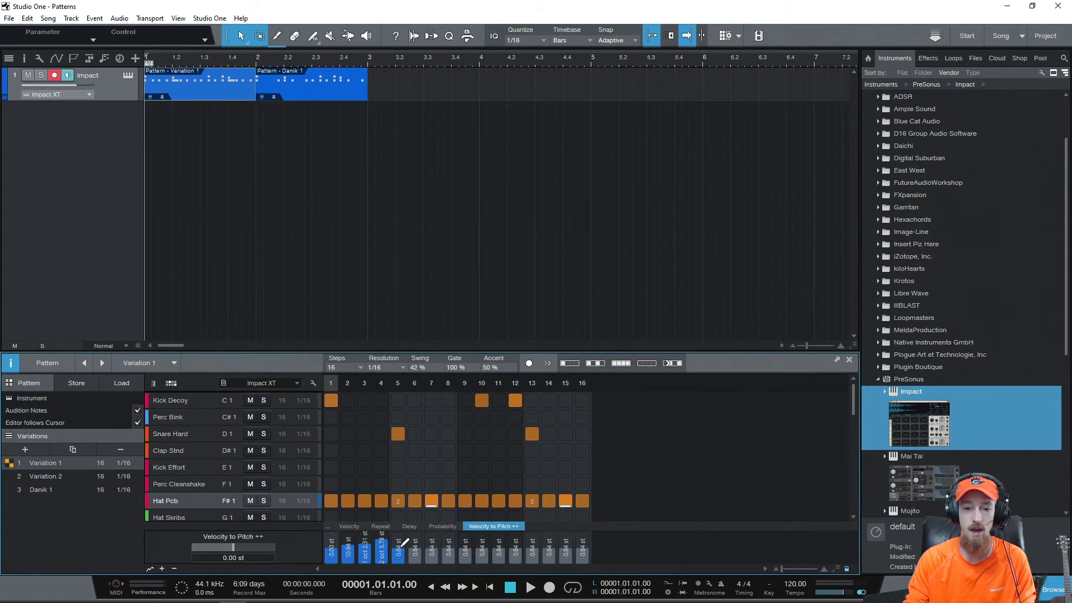
pyautogui.press('space')
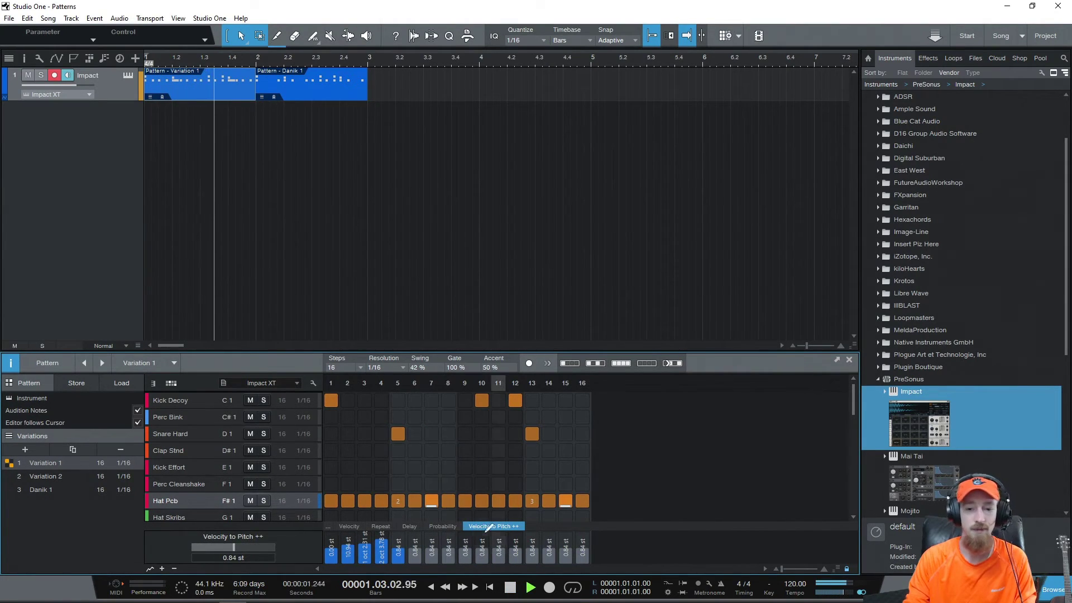
pyautogui.press('space')
# Draw pitch offsets across steps 7 to 13, reaching 2 oct 0.42 st, and audition.
pyautogui.moveTo(431, 537)
pyautogui.mouseDown()
pyautogui.moveTo(507, 550)
pyautogui.moveTo(558, 541)
pyautogui.mouseUp()
pyautogui.press('space')
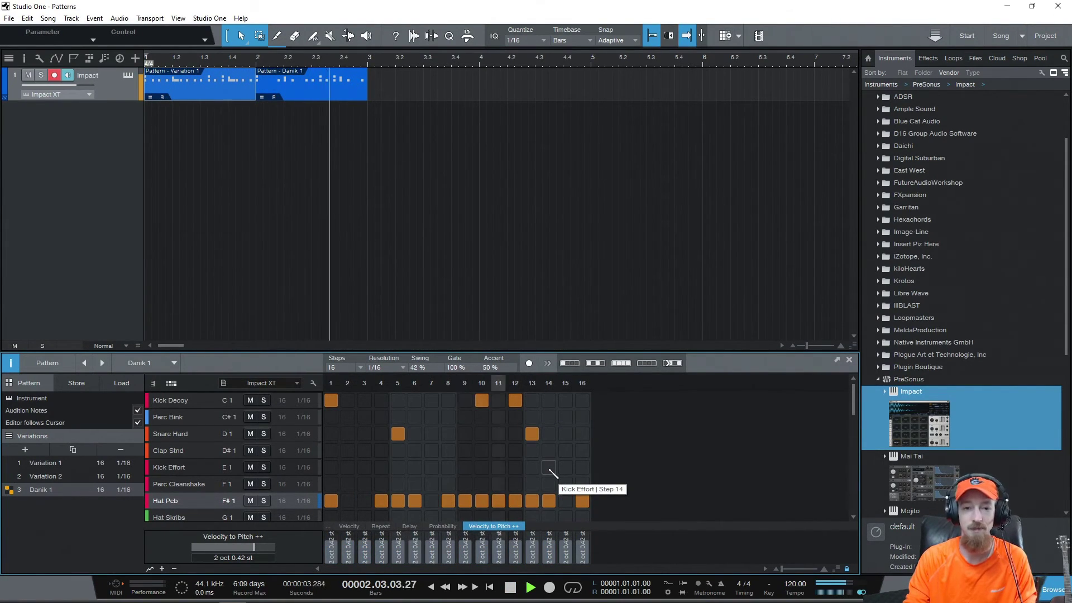
pyautogui.press('space')
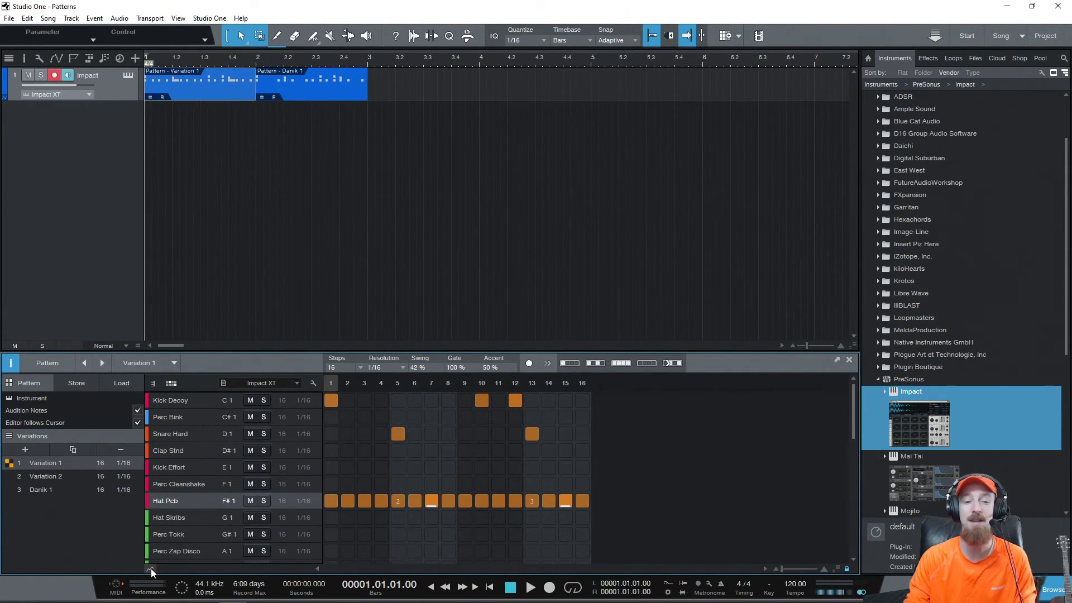
pyautogui.click(162, 568)
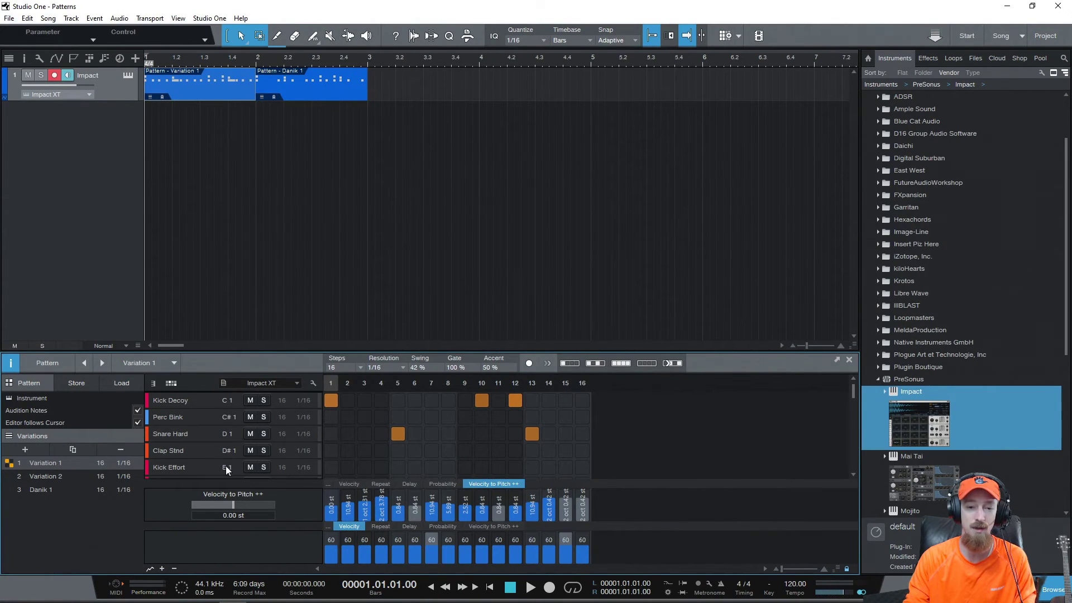
pyautogui.click(175, 569)
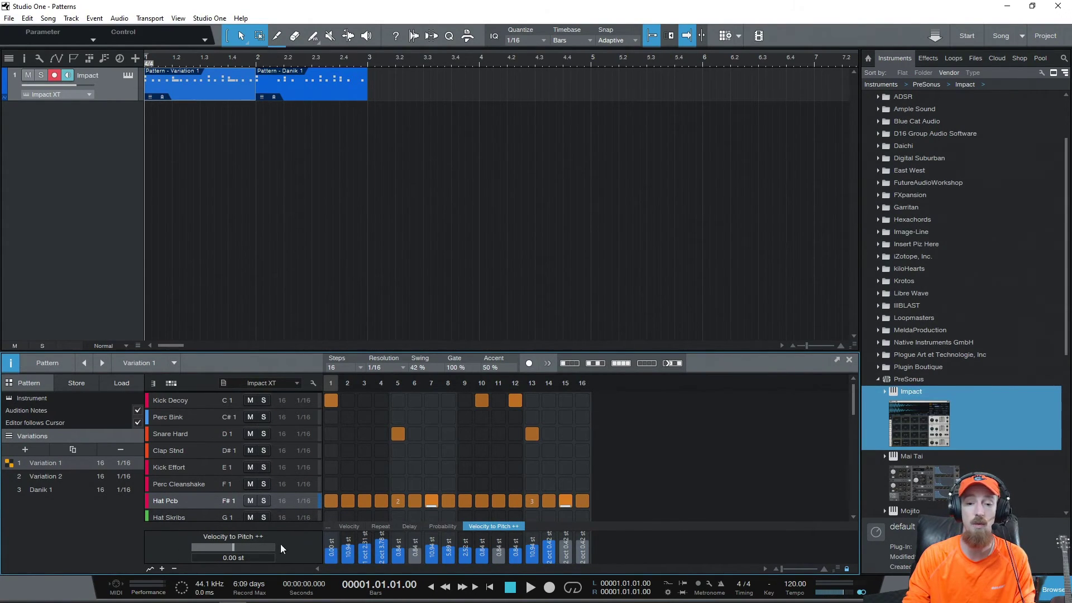
pyautogui.click(441, 527)
pyautogui.click(409, 526)
pyautogui.click(380, 527)
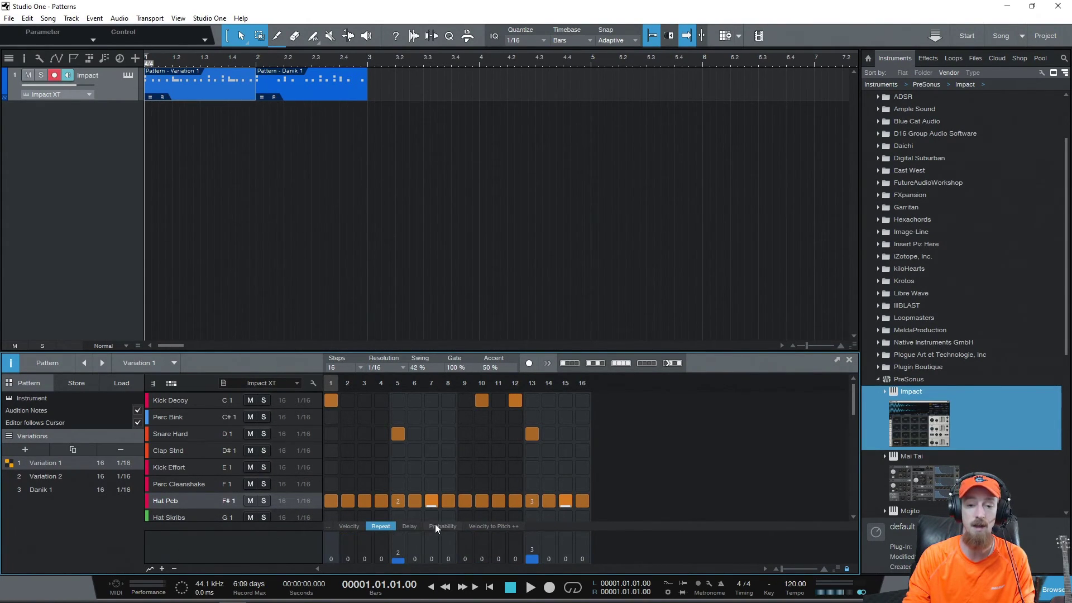
pyautogui.click(441, 526)
pyautogui.click(483, 526)
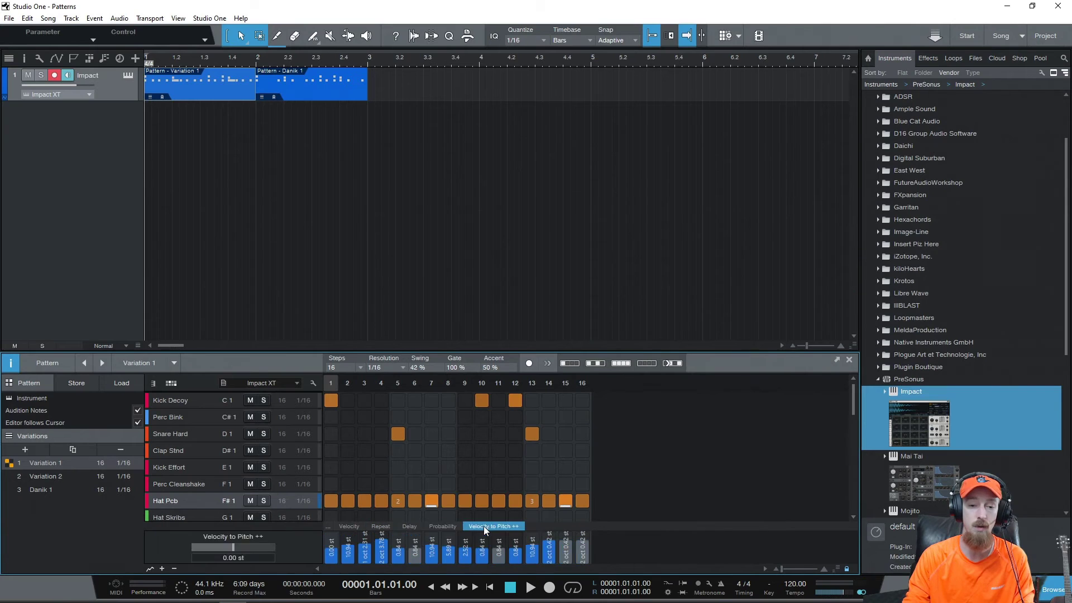
pyautogui.click(162, 568)
pyautogui.click(409, 526)
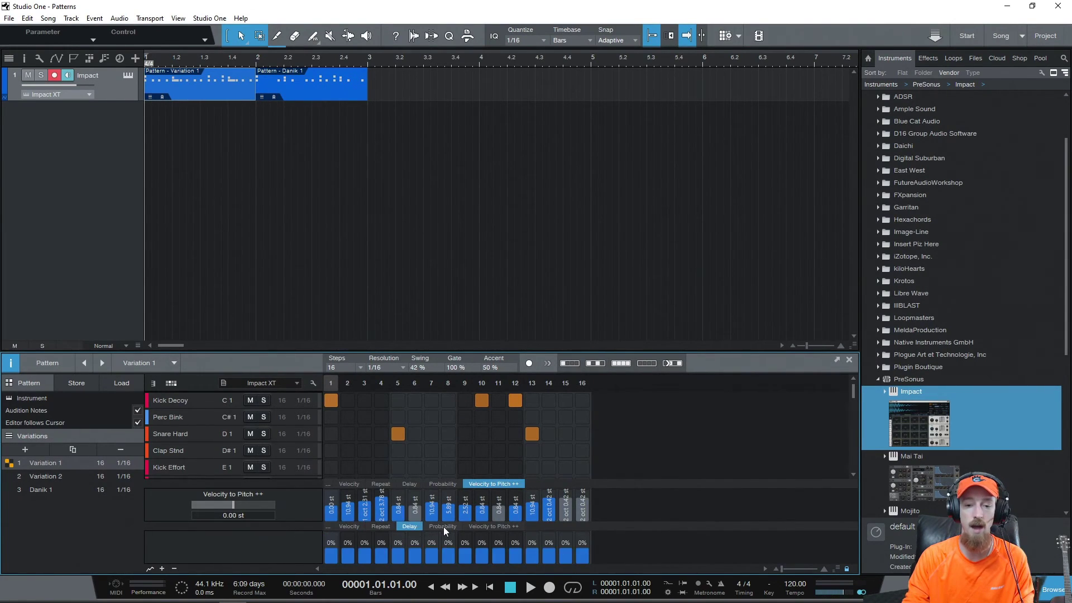
pyautogui.click(362, 526)
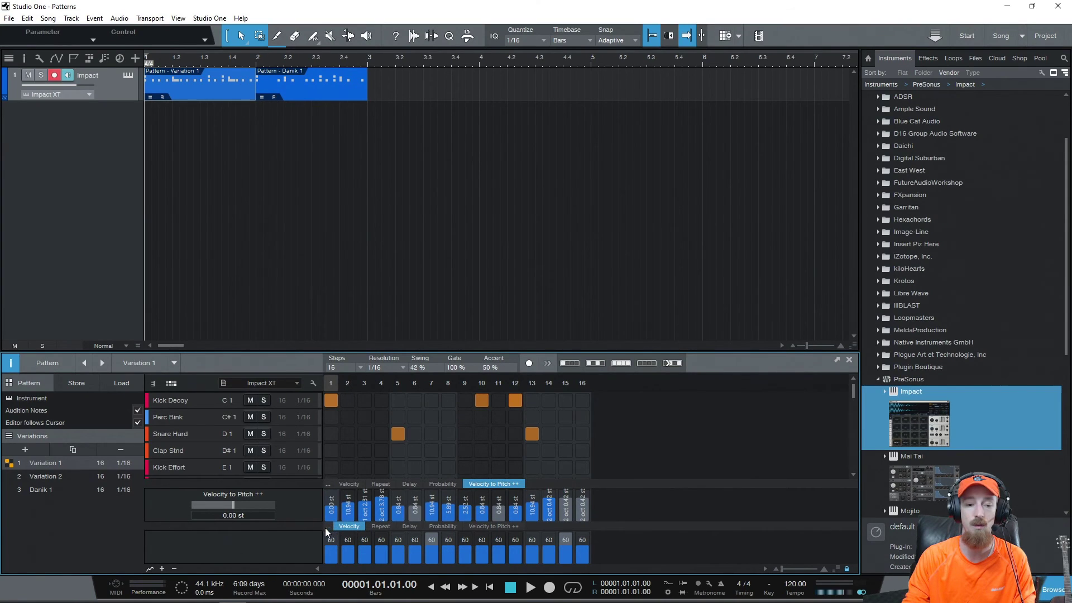
pyautogui.click(151, 569)
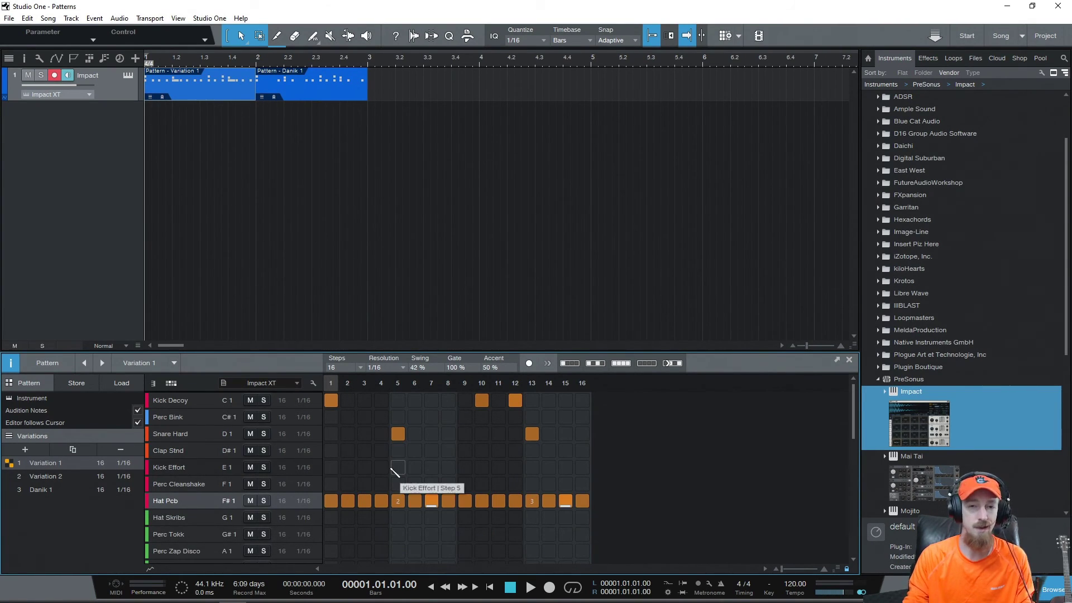